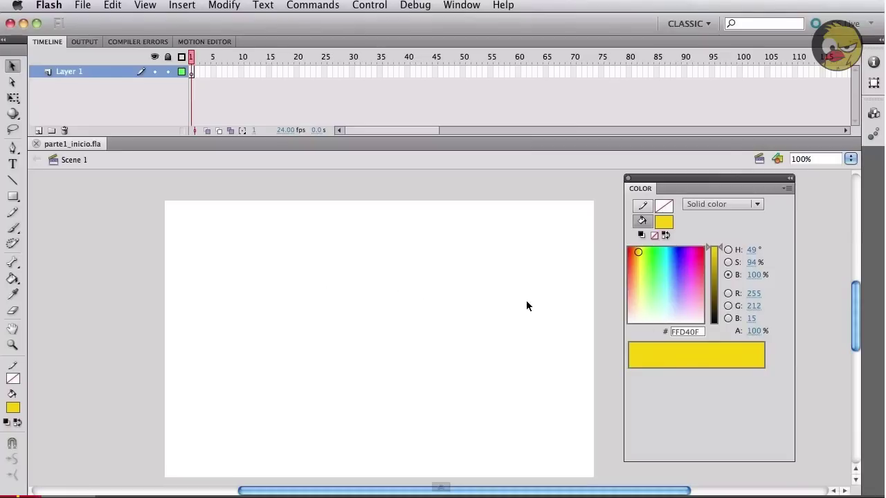
- Draw a large yellow #FFD40F oval without a stroke and position it near the middle of the stage
{"action": "left_click", "coordinate": [664, 225]}
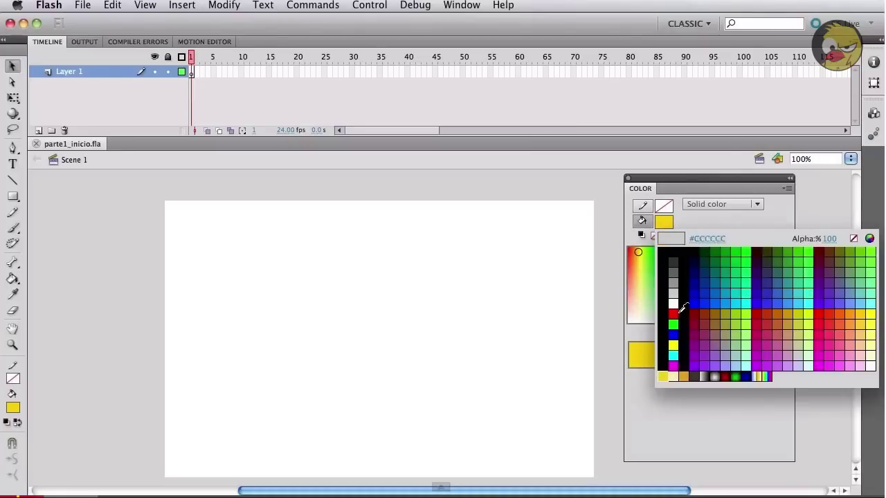
{"action": "left_click", "coordinate": [667, 375]}
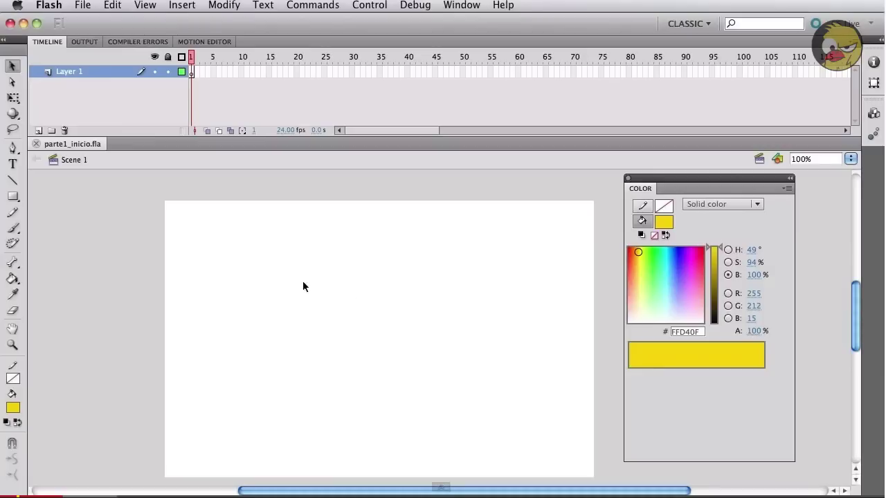
{"action": "left_click", "coordinate": [16, 199]}
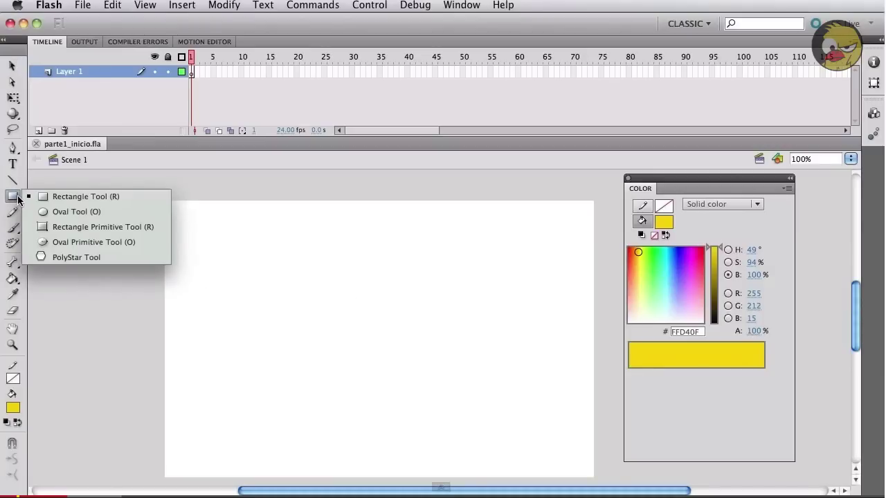
{"action": "left_click", "coordinate": [60, 212]}
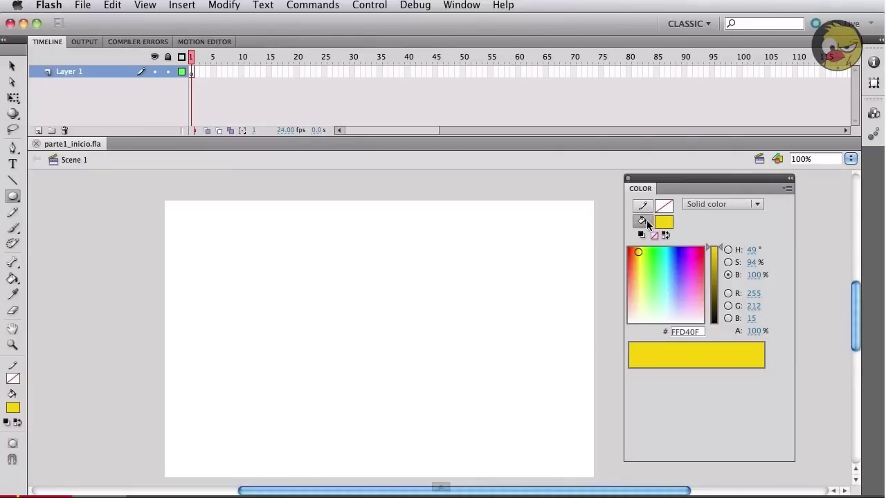
{"action": "left_click", "coordinate": [664, 222]}
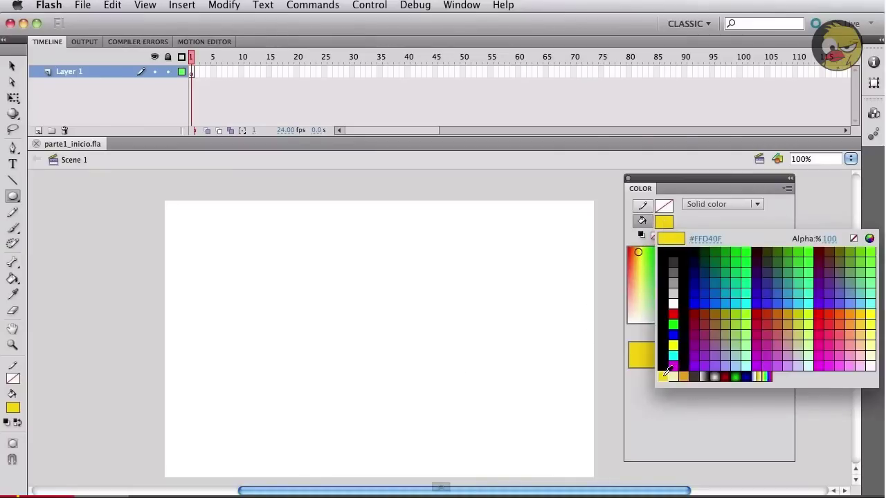
{"action": "left_click", "coordinate": [663, 380]}
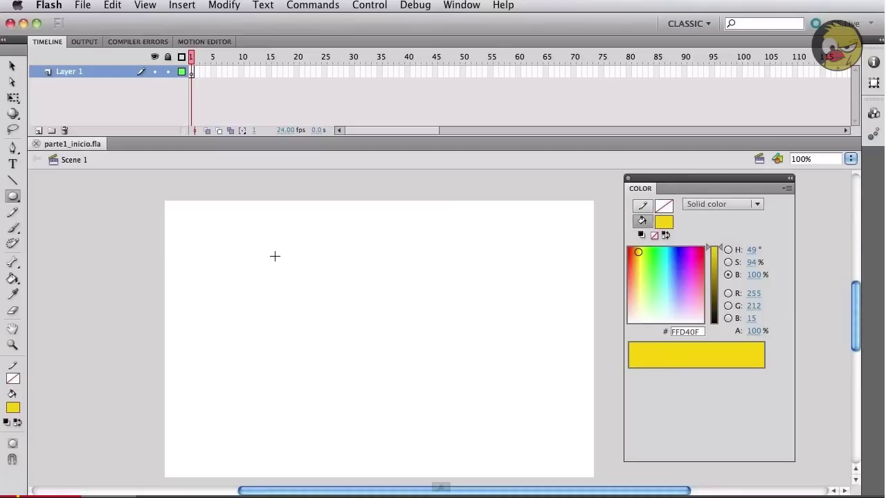
{"action": "mouse_move", "coordinate": [270, 238]}
{"action": "left_mouse_down"}
{"action": "mouse_move", "coordinate": [447, 354]}
{"action": "mouse_move", "coordinate": [496, 412]}
{"action": "mouse_move", "coordinate": [525, 471]}
{"action": "left_mouse_up"}
{"action": "key", "text": "v"}
{"action": "left_click", "coordinate": [483, 414]}
{"action": "left_click_drag", "start_coordinate": [482, 414], "coordinate": [459, 400]}
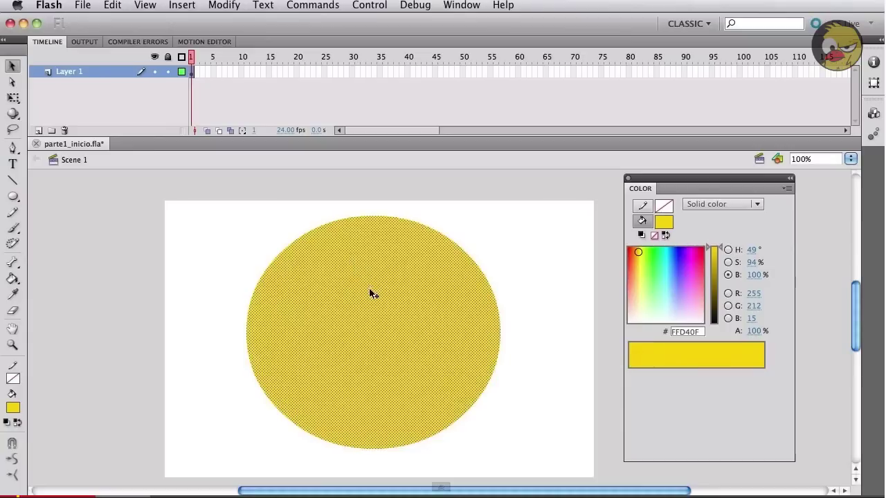
- Convert the yellow oval to a Movie Clip symbol named base
{"action": "left_click", "coordinate": [224, 5]}
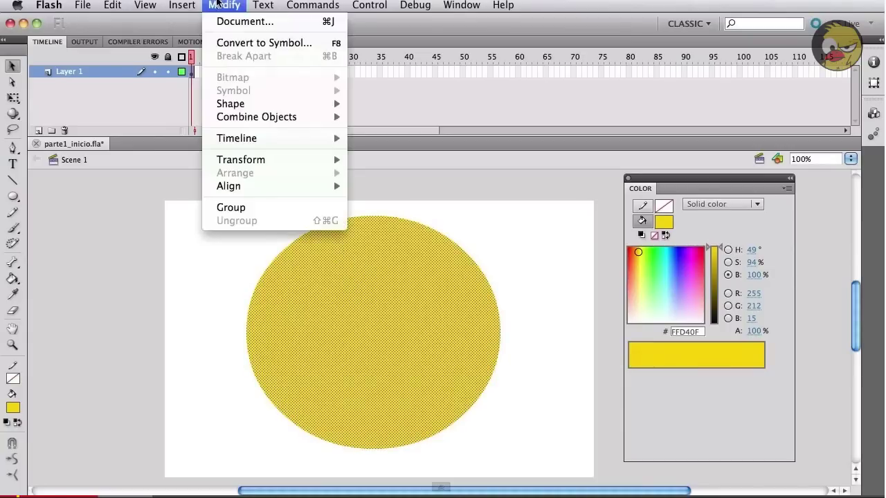
{"action": "left_click", "coordinate": [242, 42]}
{"action": "left_click_drag", "start_coordinate": [765, 296], "coordinate": [452, 312]}
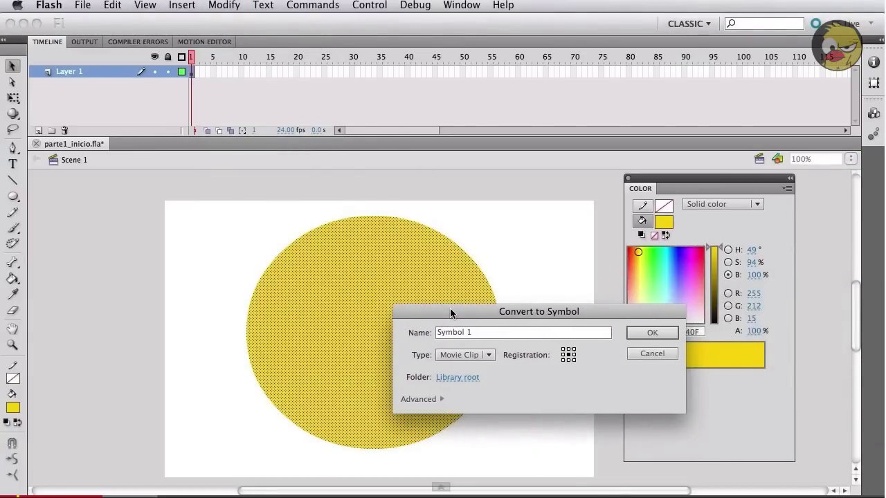
{"action": "left_click_drag", "start_coordinate": [485, 334], "coordinate": [429, 333]}
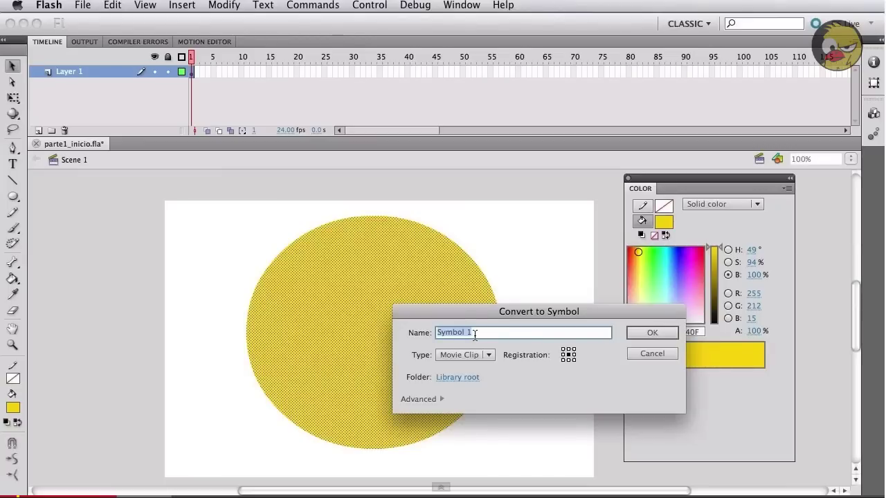
{"action": "type", "text": "base"}
{"action": "left_click", "coordinate": [661, 334]}
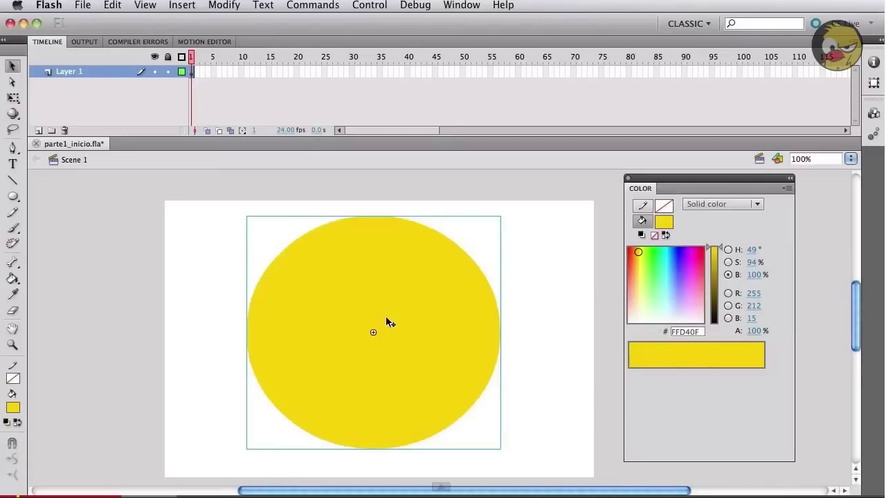
- Move the base symbol slightly down on the stage and open it for editing in place
{"action": "left_click_drag", "start_coordinate": [388, 349], "coordinate": [386, 354]}
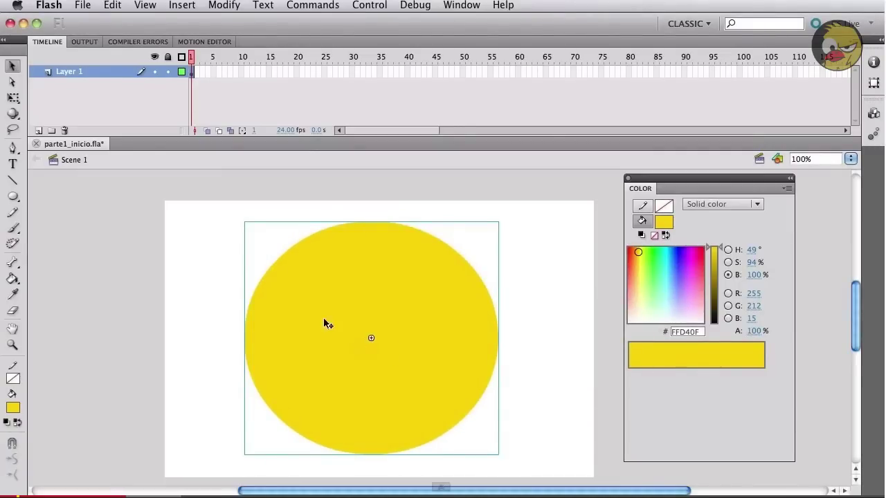
{"action": "double_click", "coordinate": [311, 338]}
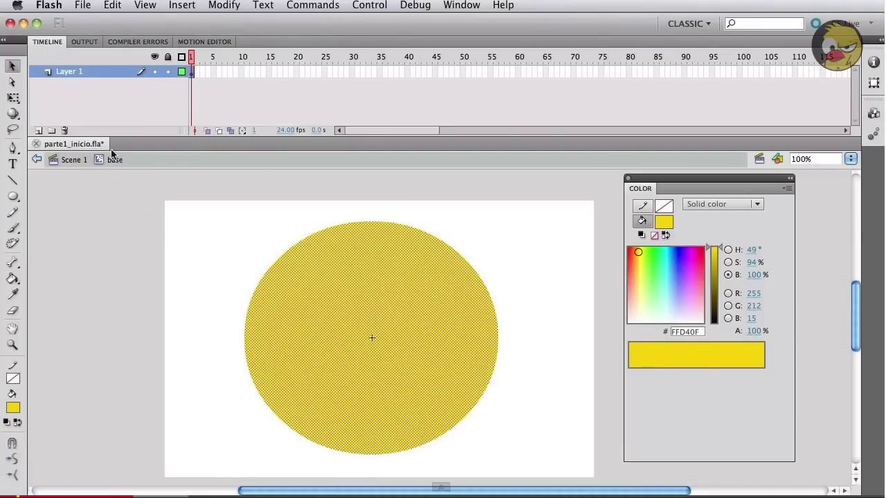
{"action": "left_click", "coordinate": [159, 253]}
{"action": "left_click", "coordinate": [364, 325]}
{"action": "left_click", "coordinate": [206, 281]}
{"action": "left_click", "coordinate": [354, 311]}
{"action": "left_click", "coordinate": [502, 313]}
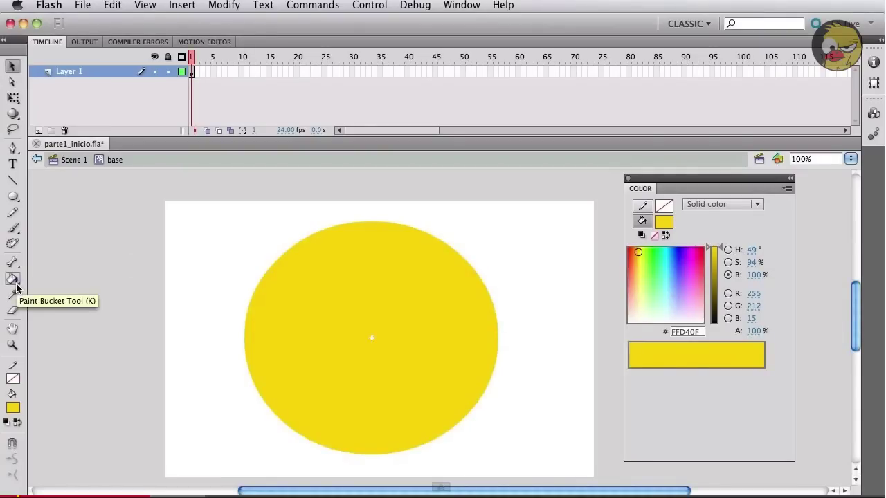
- Add a dark brown #3E332D outline around the yellow oval with the Ink Bottle tool
{"action": "left_click_drag", "start_coordinate": [14, 284], "coordinate": [81, 296]}
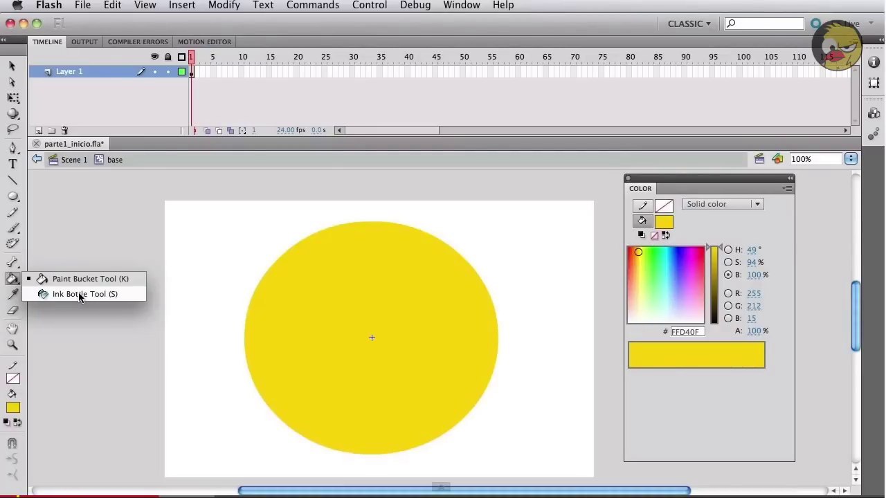
{"action": "left_click_drag", "start_coordinate": [80, 296], "coordinate": [80, 297]}
{"action": "left_click", "coordinate": [664, 209]}
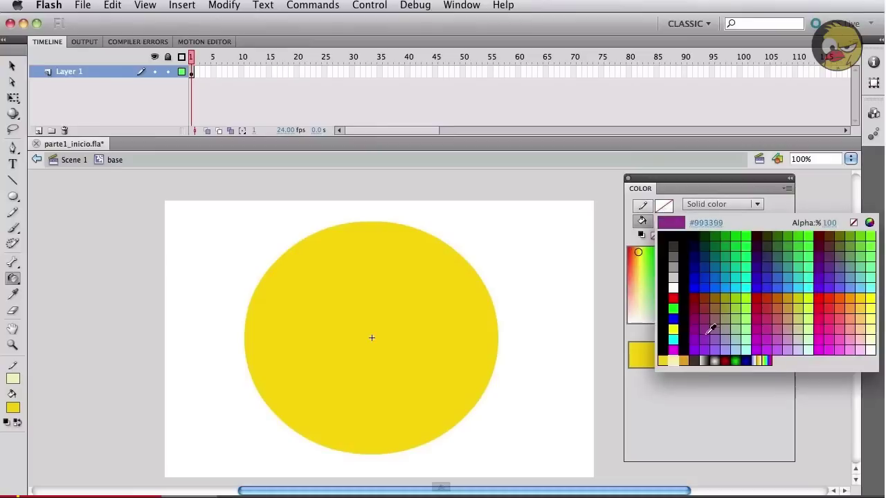
{"action": "left_click", "coordinate": [696, 360]}
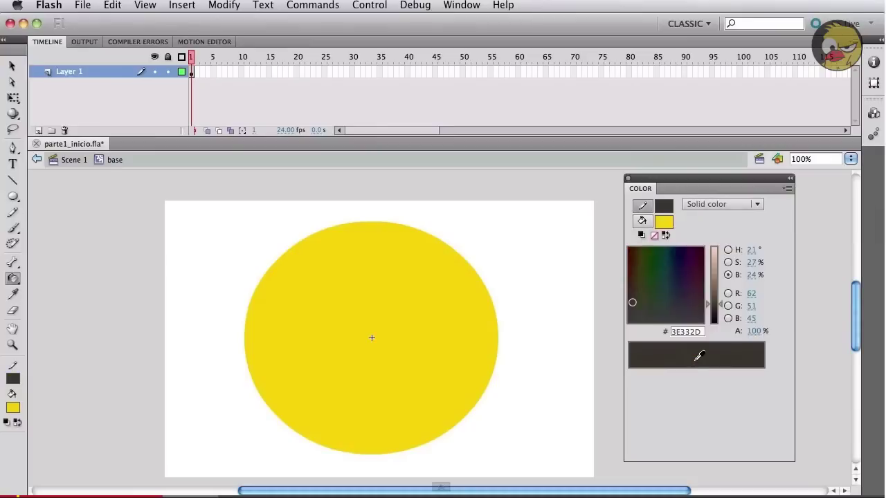
{"action": "left_click", "coordinate": [336, 311]}
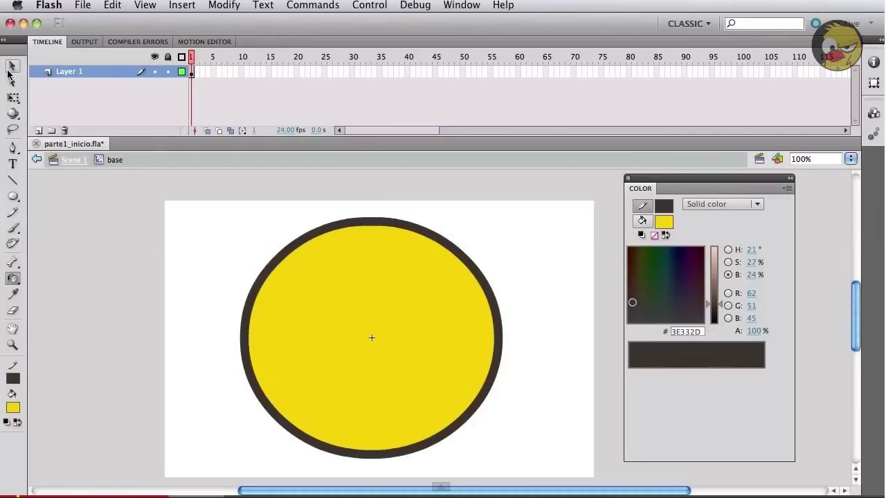
- Delete the dark outline around the yellow oval
{"action": "left_click", "coordinate": [12, 66]}
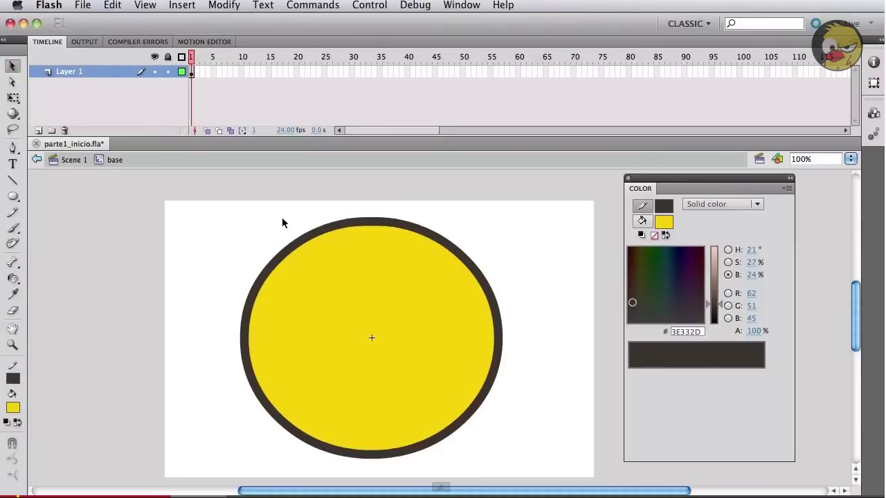
{"action": "left_click", "coordinate": [293, 248]}
{"action": "key", "text": "Delete"}
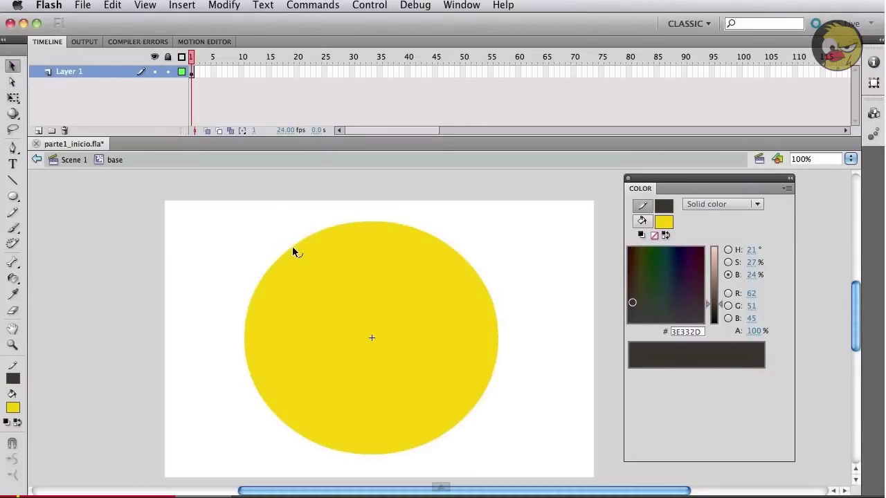
- Copy the yellow oval onto a new layer placed below Layer 1, offset to the right of the original
{"action": "left_click", "coordinate": [305, 280]}
{"action": "left_click", "coordinate": [356, 340]}
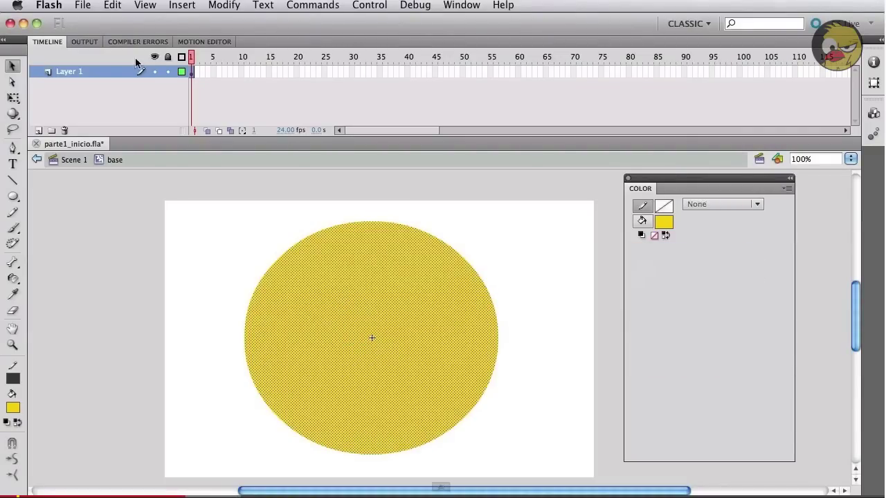
{"action": "left_click", "coordinate": [39, 131]}
{"action": "left_click_drag", "start_coordinate": [97, 70], "coordinate": [111, 126]}
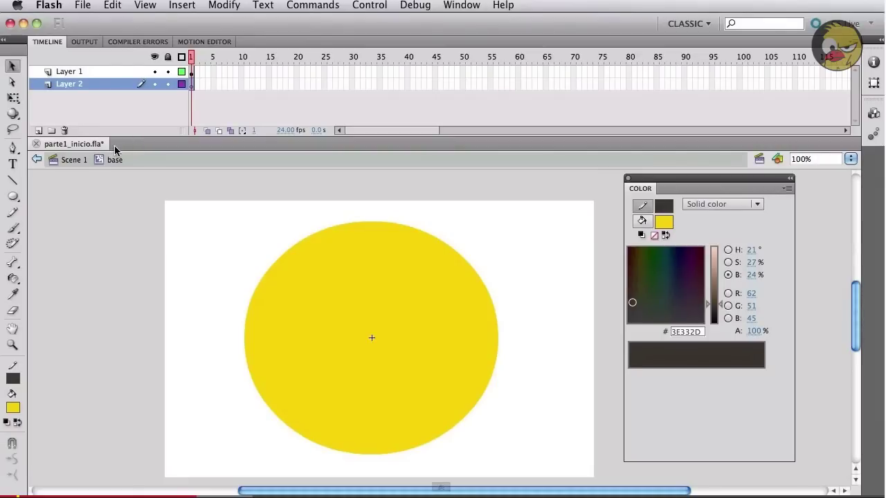
{"action": "key", "text": "ctrl+v"}
{"action": "mouse_move", "coordinate": [536, 283]}
{"action": "left_mouse_down"}
{"action": "mouse_move", "coordinate": [522, 273]}
{"action": "mouse_move", "coordinate": [520, 301]}
{"action": "mouse_move", "coordinate": [508, 287]}
{"action": "mouse_move", "coordinate": [505, 293]}
{"action": "left_mouse_up"}
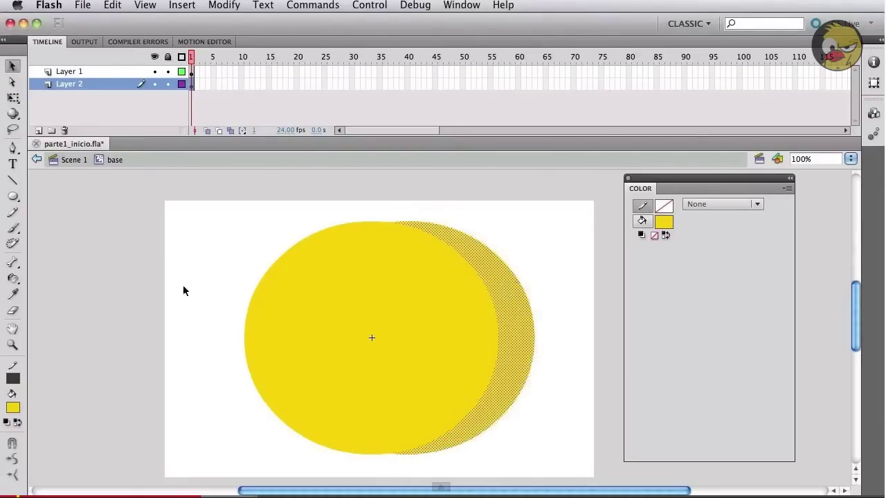
- Fill the oval copy on Layer 2 with dark brown #3E332D and move it closer behind the yellow oval
{"action": "left_click", "coordinate": [13, 409]}
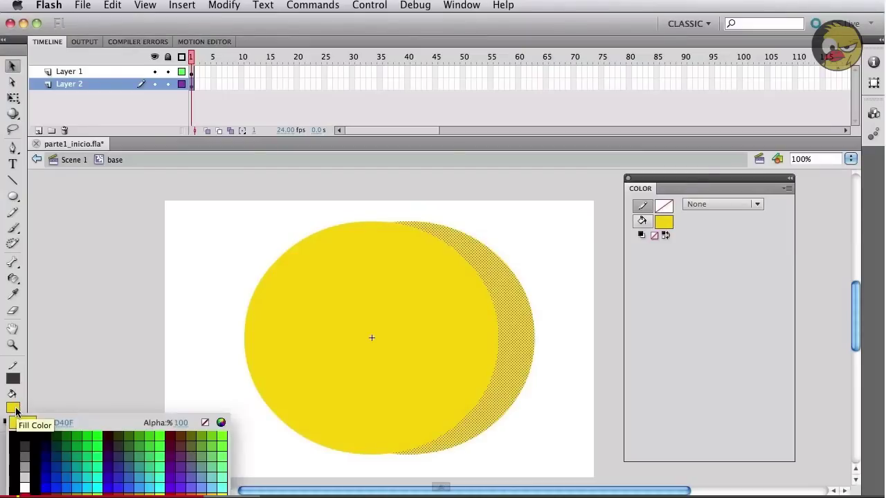
{"action": "left_click", "coordinate": [14, 409]}
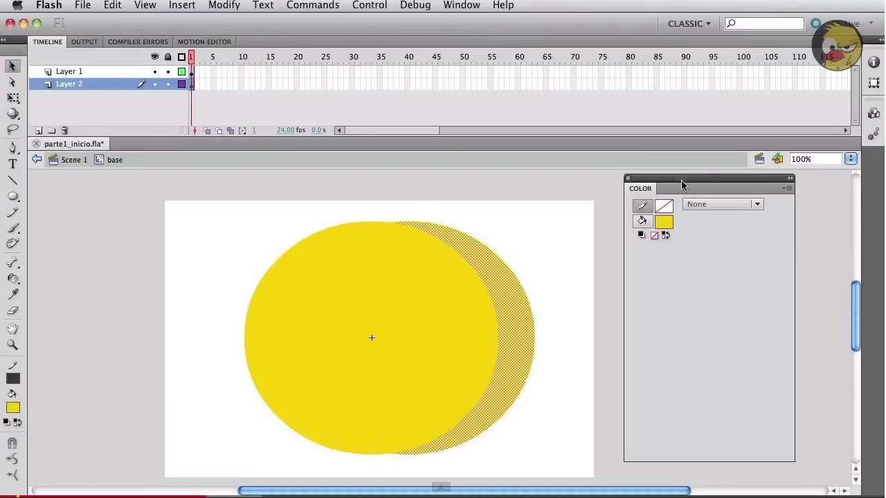
{"action": "left_click", "coordinate": [641, 222]}
{"action": "left_click", "coordinate": [642, 206]}
{"action": "left_click", "coordinate": [641, 220]}
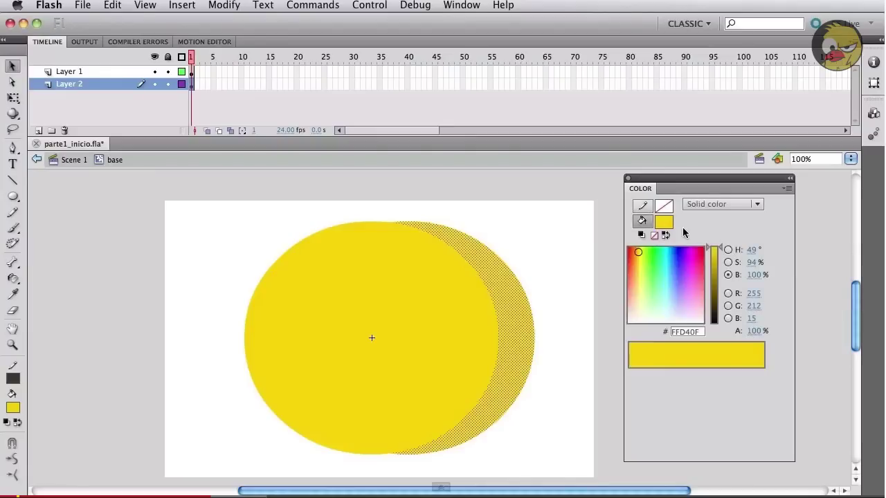
{"action": "left_click", "coordinate": [663, 222]}
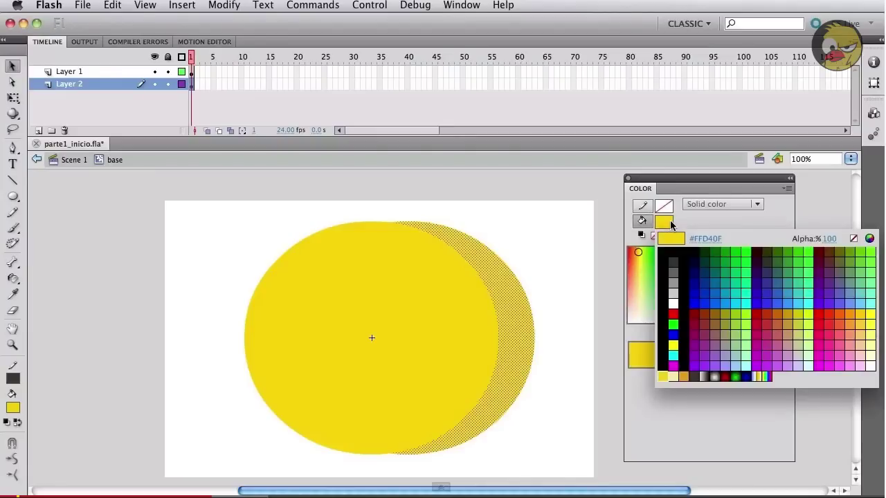
{"action": "left_click", "coordinate": [695, 373]}
{"action": "left_click_drag", "start_coordinate": [524, 366], "coordinate": [498, 367]}
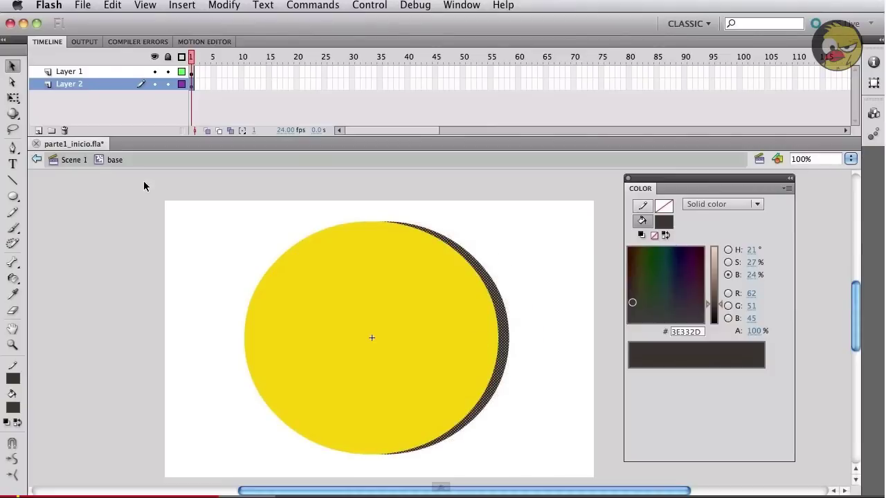
- Enlarge the dark oval with Free Transform by pulling its upper-left corner outward beyond the yellow oval
{"action": "left_click", "coordinate": [12, 99]}
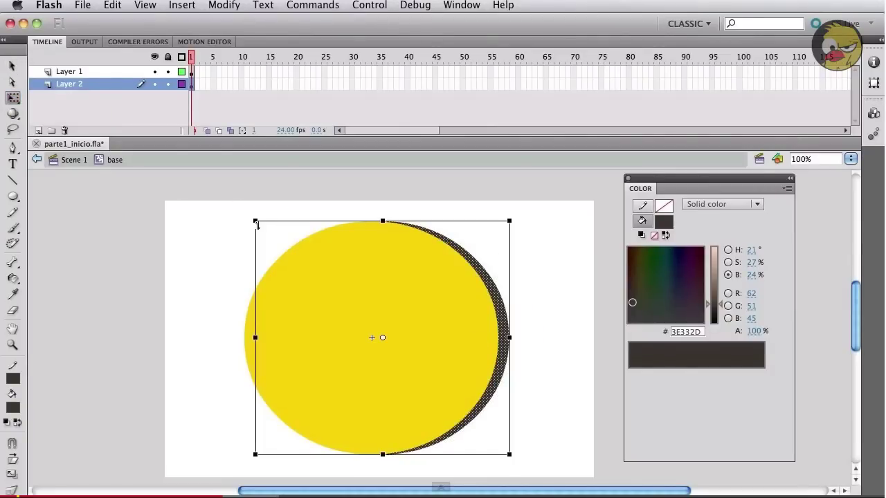
{"action": "left_click_drag", "start_coordinate": [254, 220], "coordinate": [223, 198]}
{"action": "key", "text": "v"}
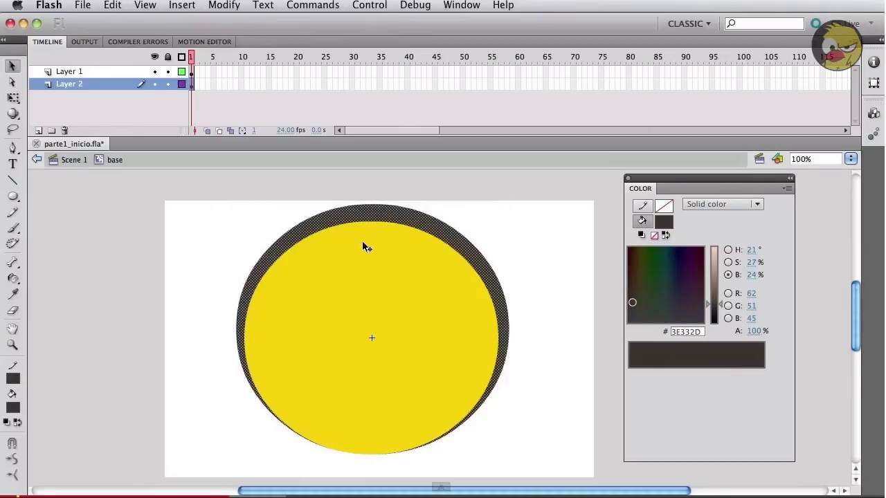
- Nudge the dark oval down and slightly left so it surrounds the yellow oval with a thicker lower edge
{"action": "left_click", "coordinate": [361, 247]}
{"action": "left_click", "coordinate": [392, 219]}
{"action": "key", "text": "shift+Down"}
{"action": "key", "text": "Left"}
{"action": "key", "text": "Down"}
{"action": "key", "text": "Left"}
{"action": "key", "text": "Down"}
{"action": "key", "text": "Down"}
{"action": "key", "text": "Down"}
{"action": "key", "text": "Down"}
{"action": "key", "text": "Down"}
{"action": "key", "text": "Down"}
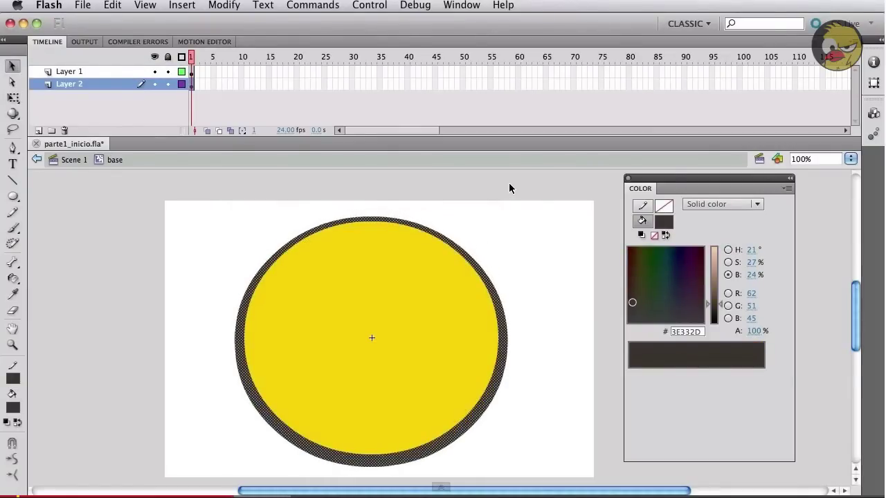
{"action": "key", "text": "Left"}
{"action": "key", "text": "Left"}
{"action": "key", "text": "Left"}
{"action": "key", "text": "Right"}
{"action": "key", "text": "Right"}
{"action": "key", "text": "Down"}
{"action": "key", "text": "Right"}
{"action": "key", "text": "Down"}
{"action": "key", "text": "Down"}
- Enlarge the dark oval slightly more and nudge it right and down, keeping a thin upper rim and a thick lower rim
{"action": "key", "text": "q"}
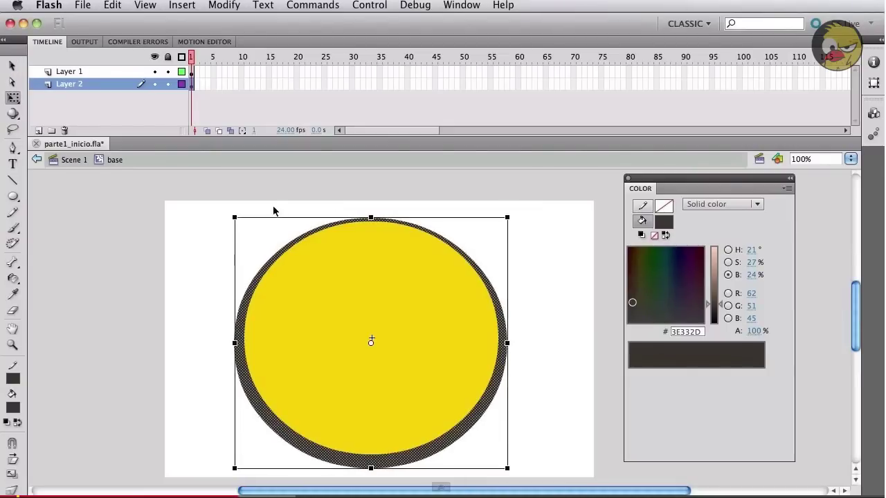
{"action": "left_click_drag", "start_coordinate": [233, 215], "coordinate": [229, 216]}
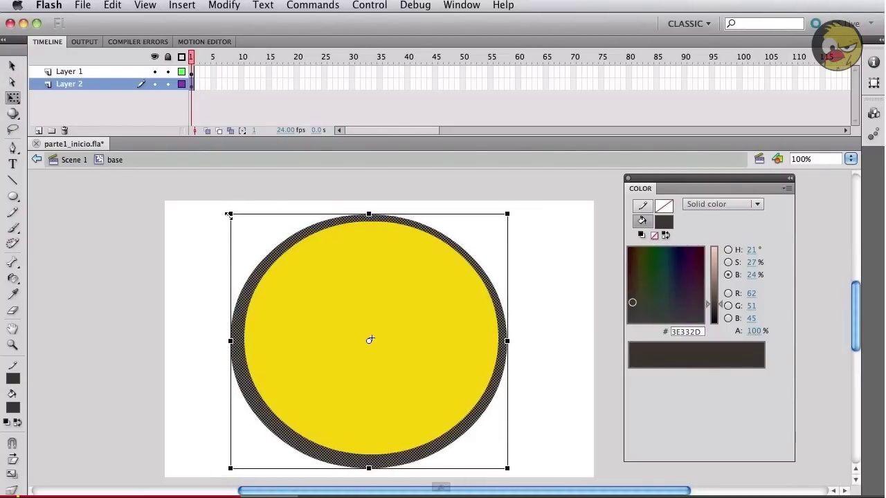
{"action": "key", "text": "v"}
{"action": "key", "text": "Right"}
{"action": "key", "text": "Right"}
{"action": "key", "text": "Right"}
{"action": "key", "text": "Down"}
{"action": "key", "text": "Down"}
{"action": "key", "text": "Down"}
{"action": "key", "text": "Up"}
{"action": "key", "text": "Down"}
{"action": "left_click", "coordinate": [229, 217]}
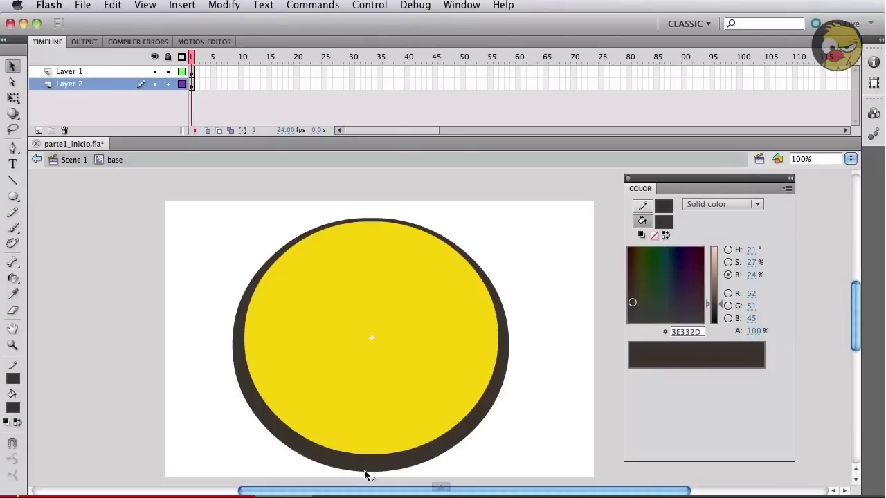
{"action": "left_click", "coordinate": [367, 219]}
{"action": "left_click", "coordinate": [462, 215]}
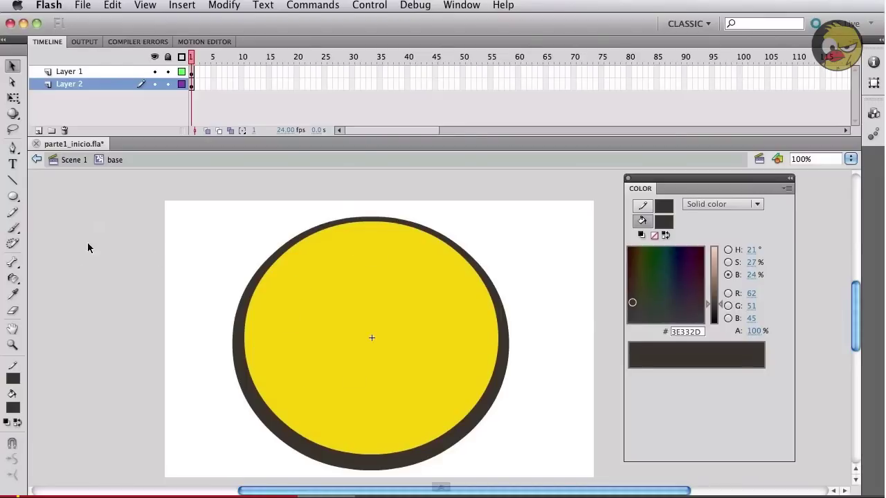
- Return to Scene 1 and nudge the base symbol slightly right and up on the stage
{"action": "left_click", "coordinate": [72, 166]}
{"action": "left_click_drag", "start_coordinate": [364, 364], "coordinate": [369, 359]}
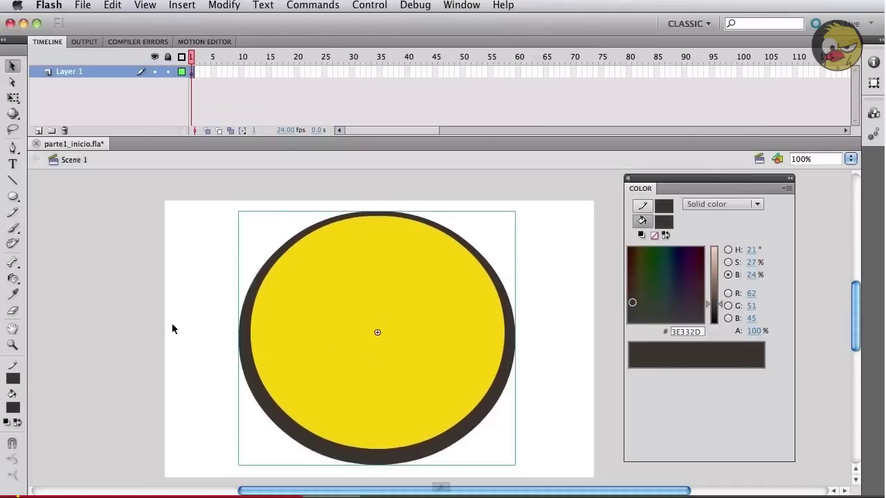
- Rename Layer 1 in Scene 1 as base
{"action": "double_click", "coordinate": [65, 72]}
{"action": "type", "text": "base"}
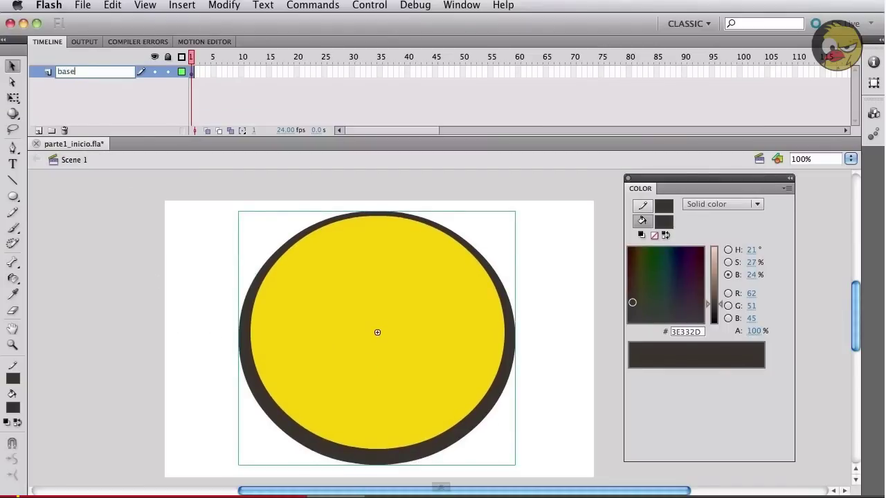
{"action": "key", "text": "Return"}
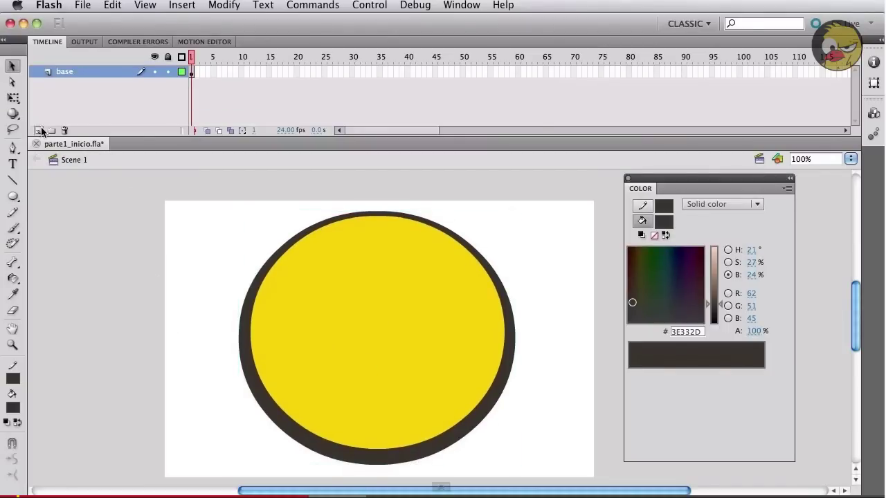
- Add a layer named boca above the base layer and lock the base layer
{"action": "left_click", "coordinate": [39, 131]}
{"action": "double_click", "coordinate": [77, 72]}
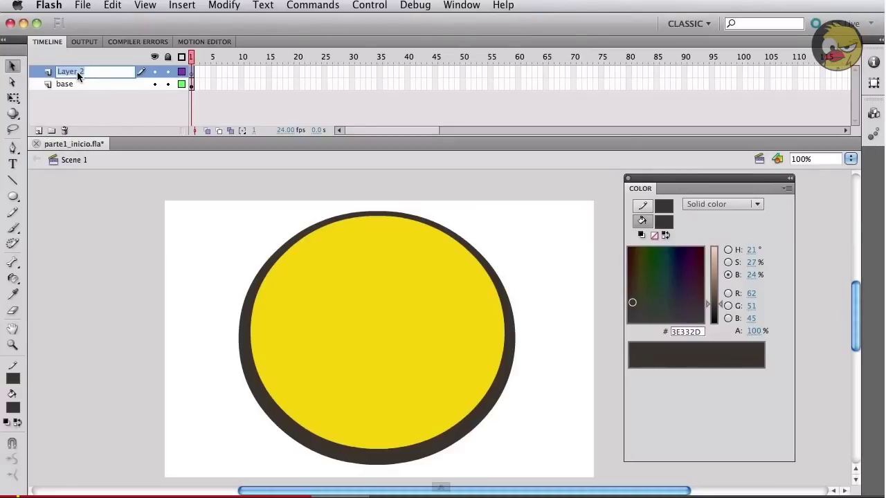
{"action": "type", "text": "boca"}
{"action": "key", "text": "Return"}
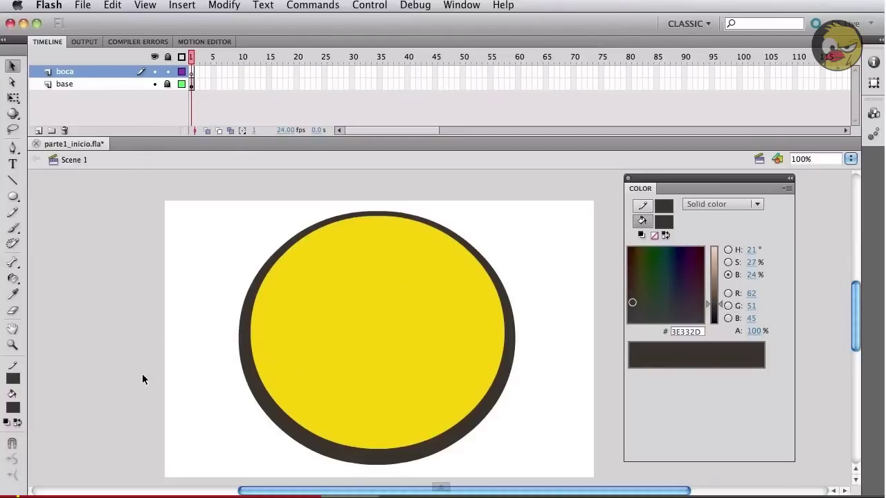
- Set the stroke colour to none and the fill colour to dark grey #333333
{"action": "left_click", "coordinate": [664, 208]}
{"action": "left_click", "coordinate": [854, 222]}
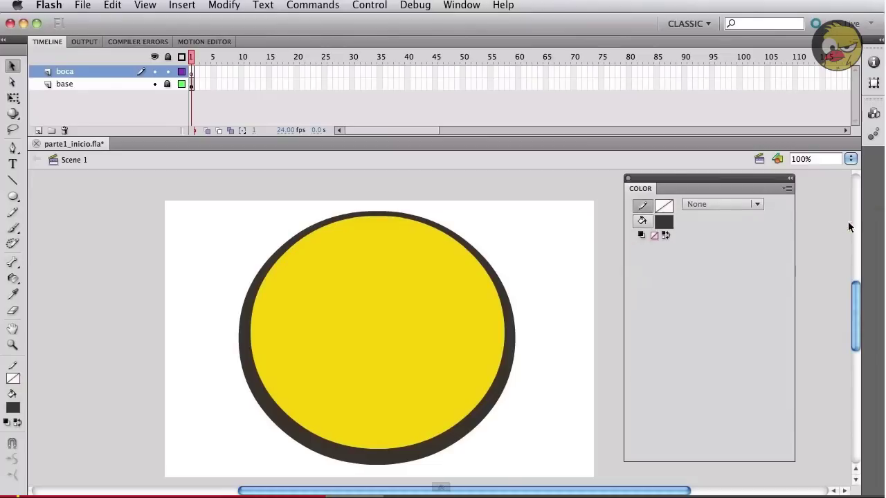
{"action": "left_click", "coordinate": [641, 221]}
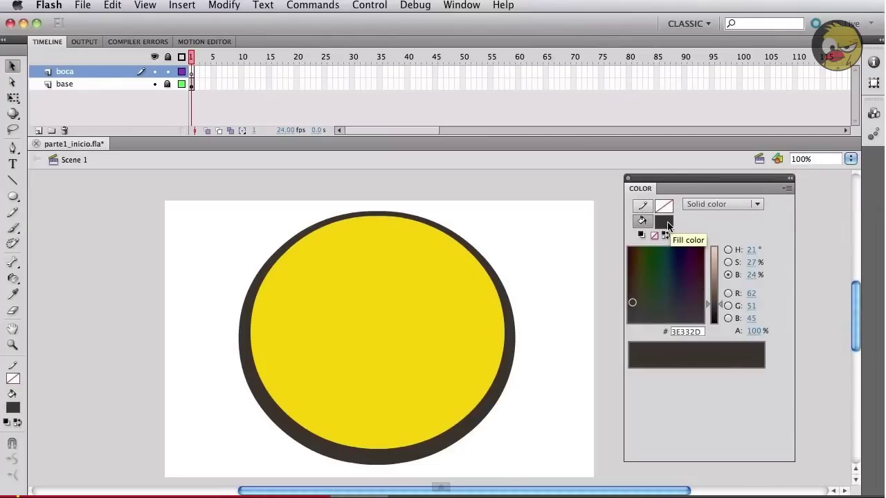
{"action": "left_click", "coordinate": [664, 222]}
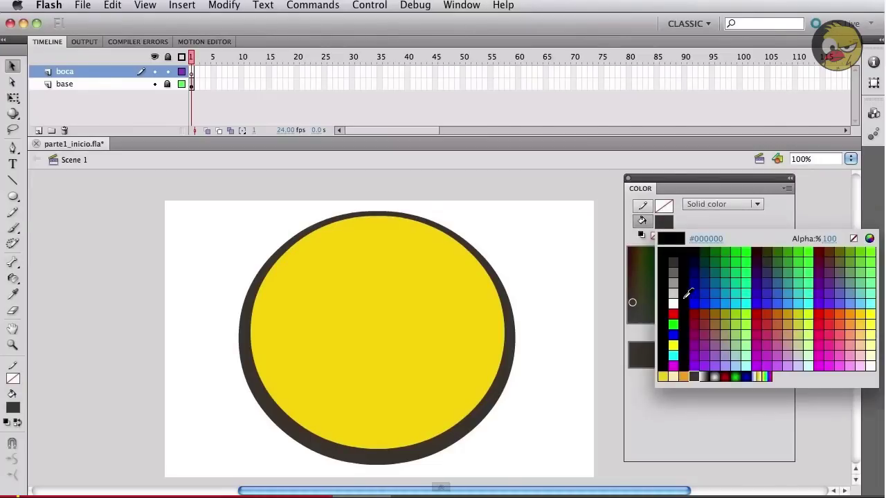
{"action": "left_click", "coordinate": [676, 261]}
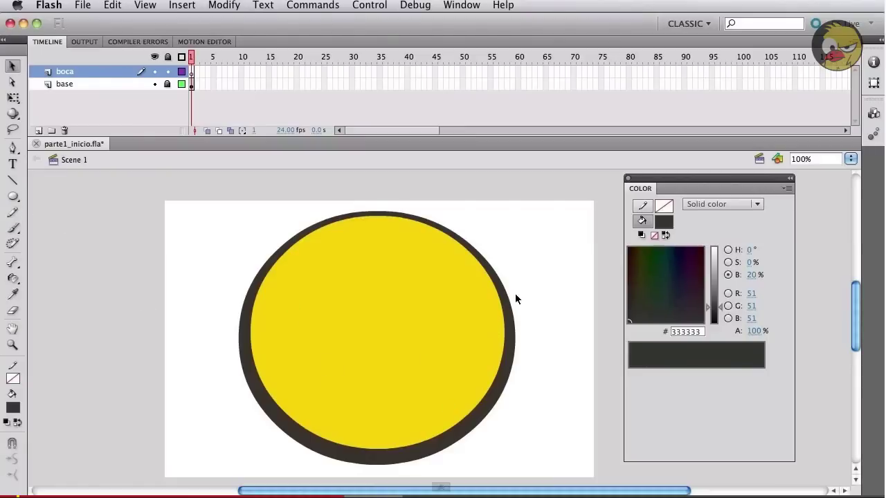
- Draw a large dark grey circle on the boca layer and center it over the yellow oval
{"action": "left_click", "coordinate": [12, 197]}
{"action": "key", "text": "o"}
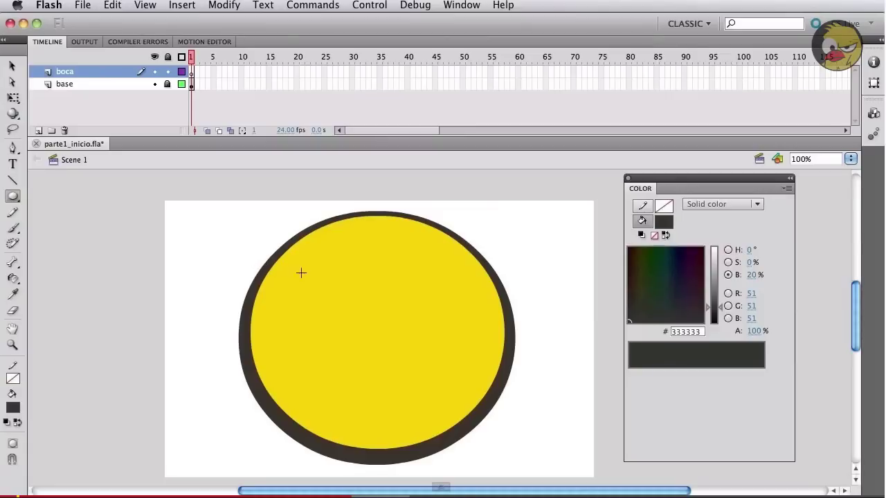
{"action": "left_click_drag", "start_coordinate": [259, 263], "coordinate": [474, 477]}
{"action": "key", "text": "v"}
{"action": "mouse_move", "coordinate": [369, 453]}
{"action": "left_mouse_down"}
{"action": "mouse_move", "coordinate": [390, 407]}
{"action": "mouse_move", "coordinate": [383, 416]}
{"action": "left_mouse_up"}
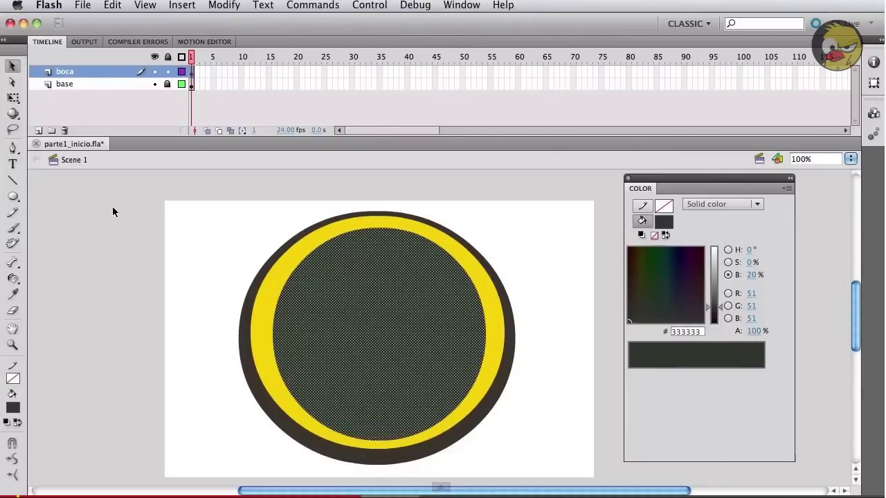
- Widen the dark grey circle slightly on both sides with Free Transform so it follows the yellow oval's shape
{"action": "left_click", "coordinate": [12, 98]}
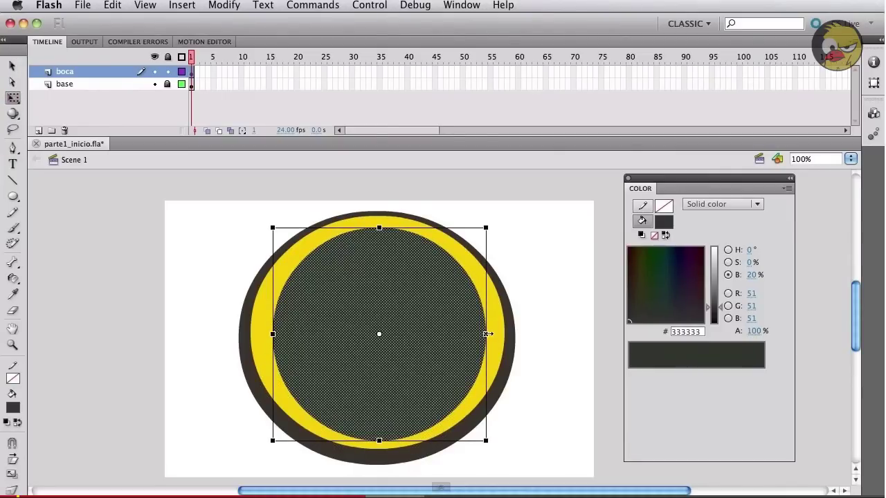
{"action": "mouse_move", "coordinate": [486, 333]}
{"action": "left_mouse_down"}
{"action": "mouse_move", "coordinate": [504, 335]}
{"action": "mouse_move", "coordinate": [469, 335]}
{"action": "mouse_move", "coordinate": [542, 334]}
{"action": "mouse_move", "coordinate": [465, 332]}
{"action": "mouse_move", "coordinate": [492, 330]}
{"action": "left_mouse_up"}
{"action": "left_click", "coordinate": [552, 274]}
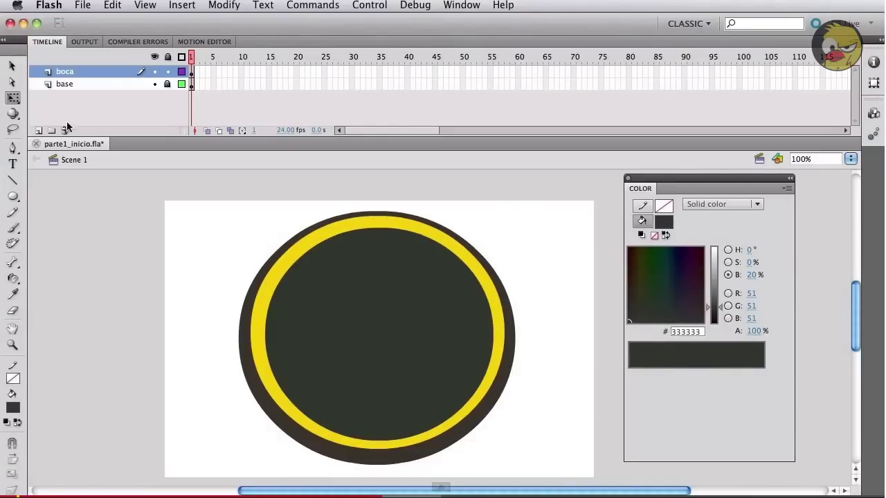
{"action": "left_click", "coordinate": [462, 355]}
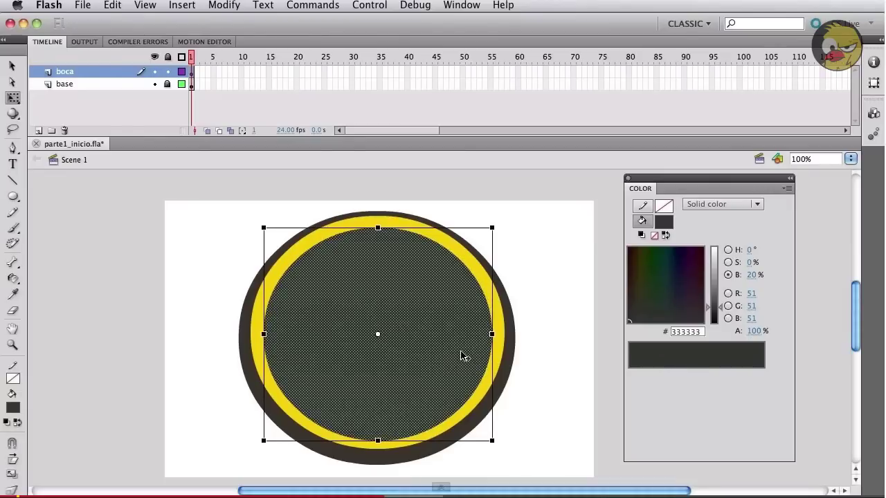
{"action": "left_click", "coordinate": [194, 325]}
- Delete the upper part of the dark grey oval and bend the straight cut edge slightly downward to form a smiling mouth
{"action": "left_click", "coordinate": [11, 66]}
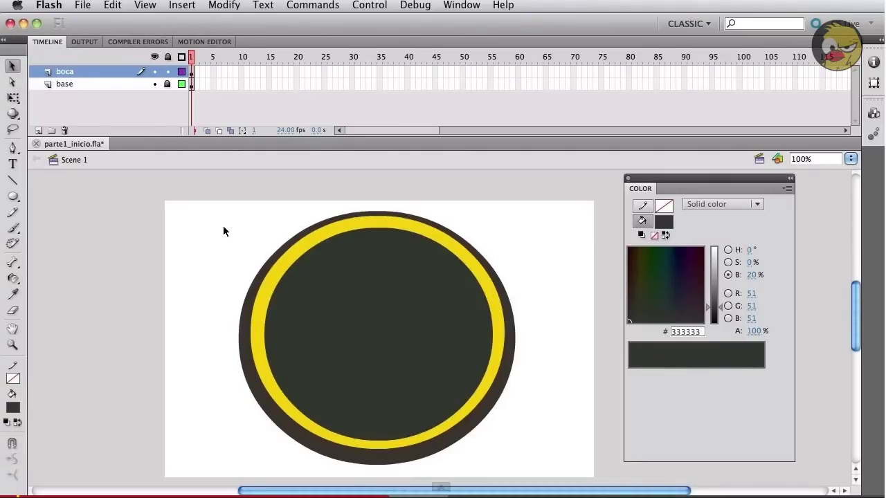
{"action": "left_click_drag", "start_coordinate": [208, 219], "coordinate": [580, 321]}
{"action": "key", "text": "Delete"}
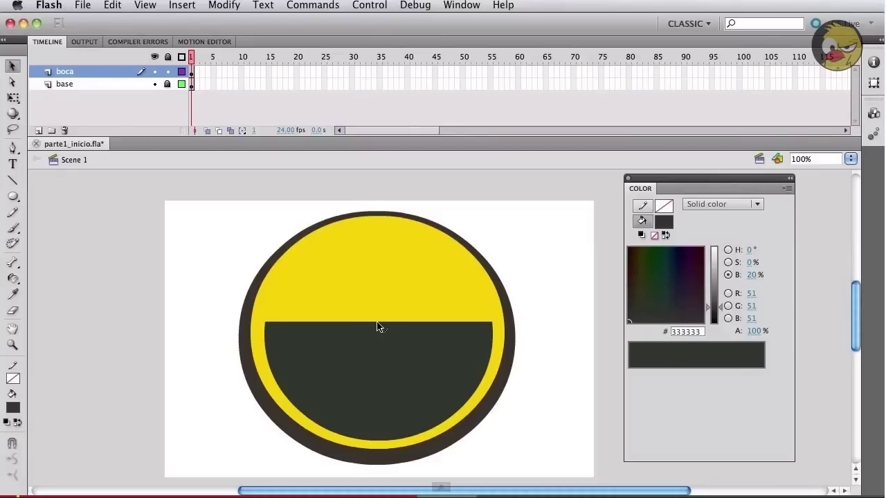
{"action": "left_click_drag", "start_coordinate": [377, 327], "coordinate": [375, 338]}
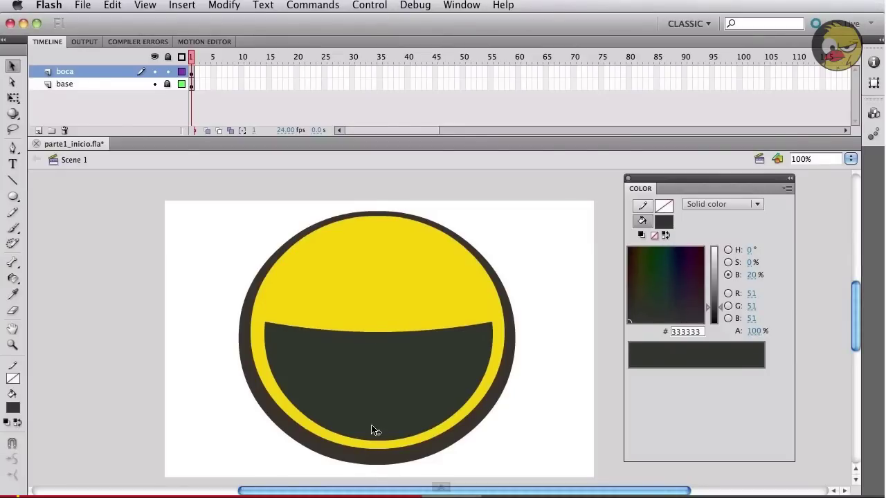
- Reshape the mouth with Free Transform, raising its upper edge and pulling its lower edge up away from the yellow oval's rim
{"action": "left_click", "coordinate": [374, 423]}
{"action": "left_click", "coordinate": [13, 98]}
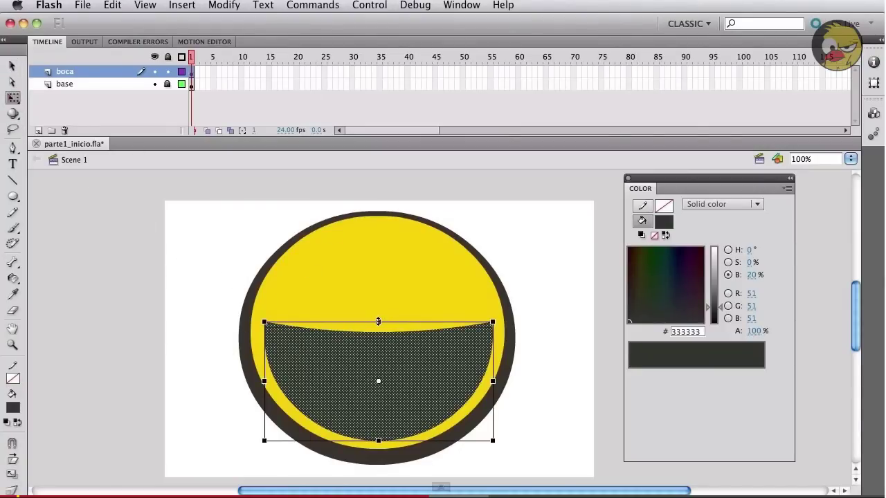
{"action": "left_click_drag", "start_coordinate": [378, 321], "coordinate": [379, 309]}
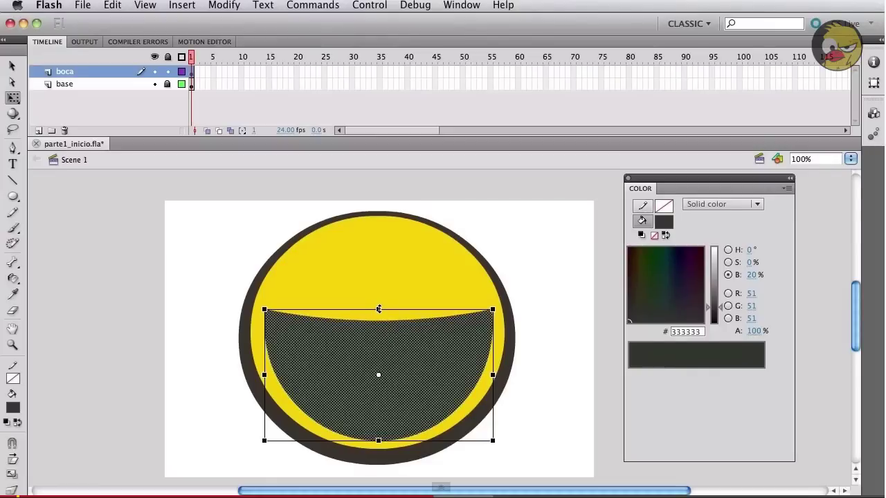
{"action": "left_click_drag", "start_coordinate": [379, 440], "coordinate": [378, 431]}
{"action": "left_click_drag", "start_coordinate": [379, 310], "coordinate": [379, 307]}
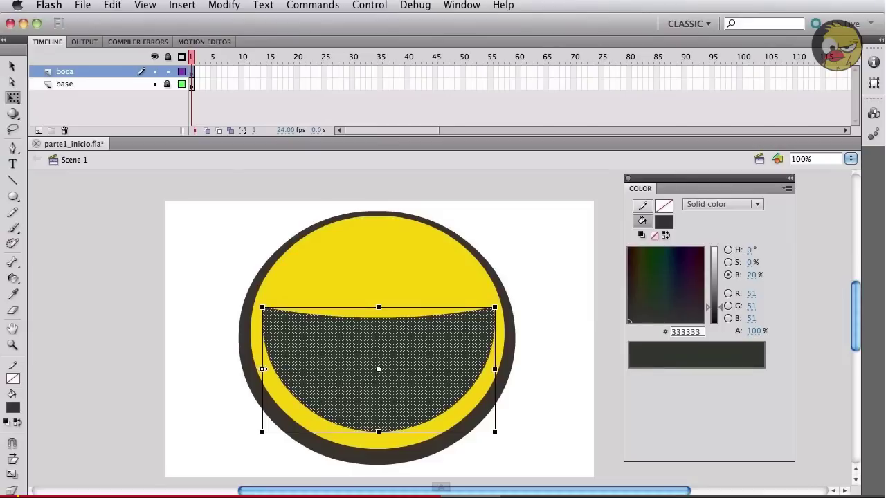
{"action": "left_click", "coordinate": [145, 332]}
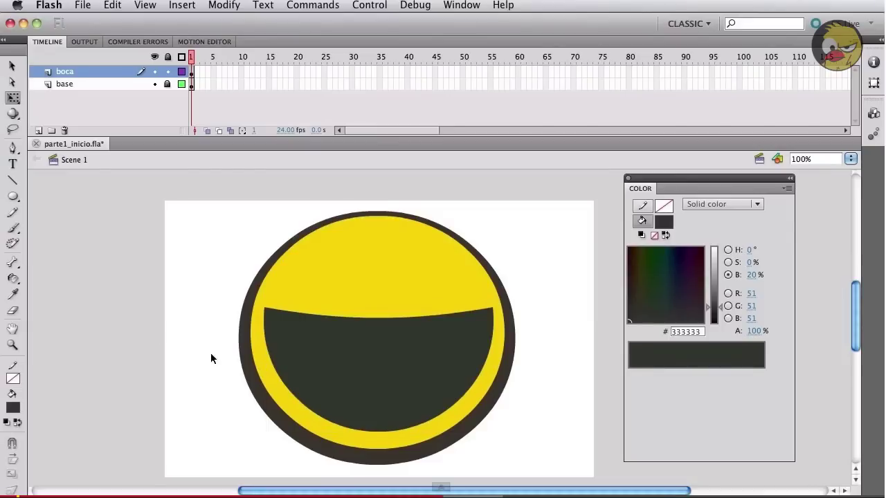
- Convert the mouth shape to a Movie Clip symbol named boca
{"action": "key", "text": "v"}
{"action": "left_click", "coordinate": [378, 359]}
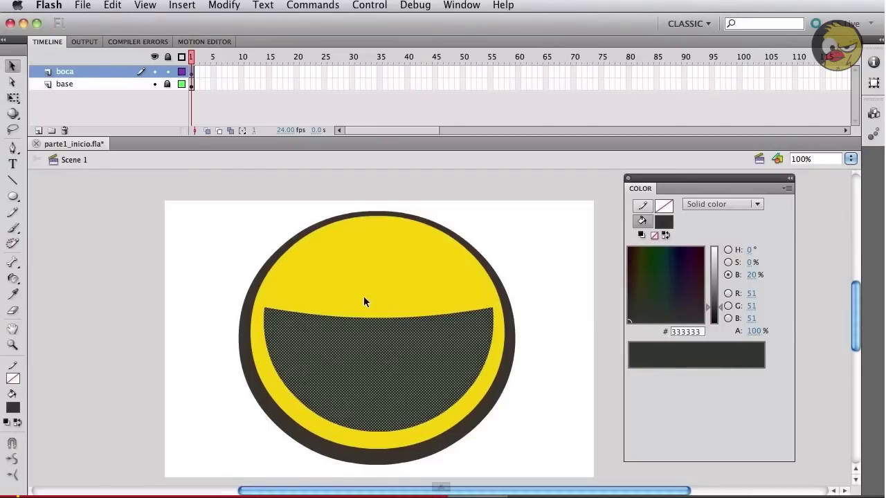
{"action": "left_click", "coordinate": [224, 6]}
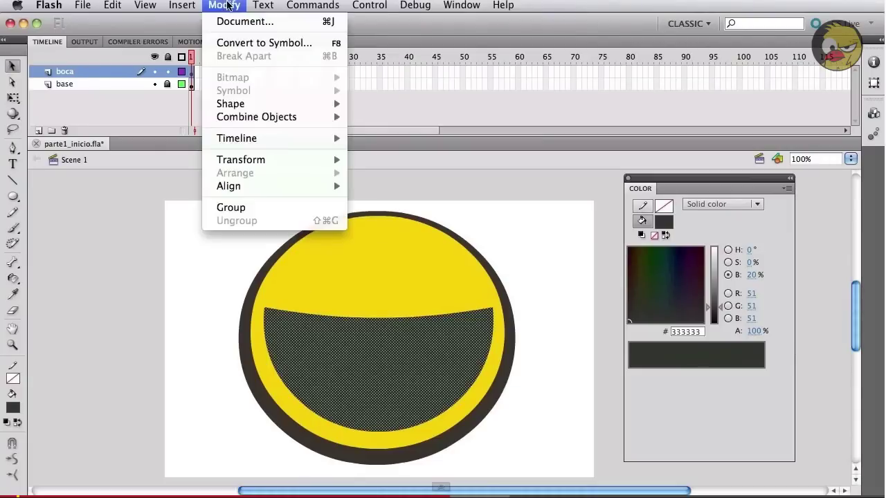
{"action": "left_click", "coordinate": [231, 43]}
{"action": "type", "text": "boca"}
{"action": "left_click_drag", "start_coordinate": [835, 298], "coordinate": [352, 292]}
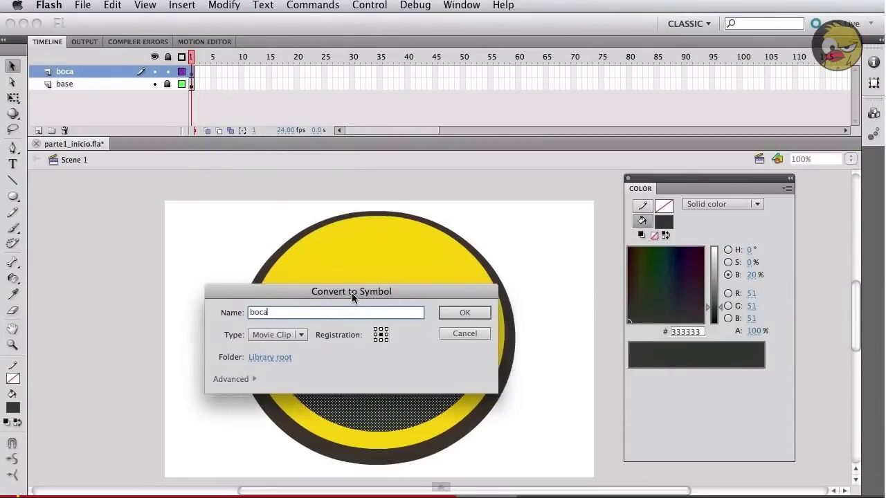
{"action": "left_click", "coordinate": [477, 312]}
{"action": "left_click", "coordinate": [551, 367]}
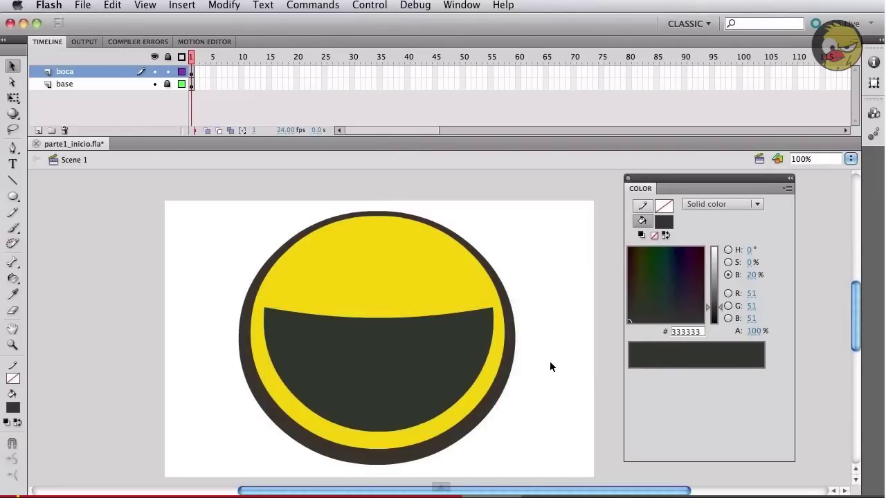
- Open the boca symbol for editing, lock its Layer 1 and add a new layer above it
{"action": "double_click", "coordinate": [434, 375]}
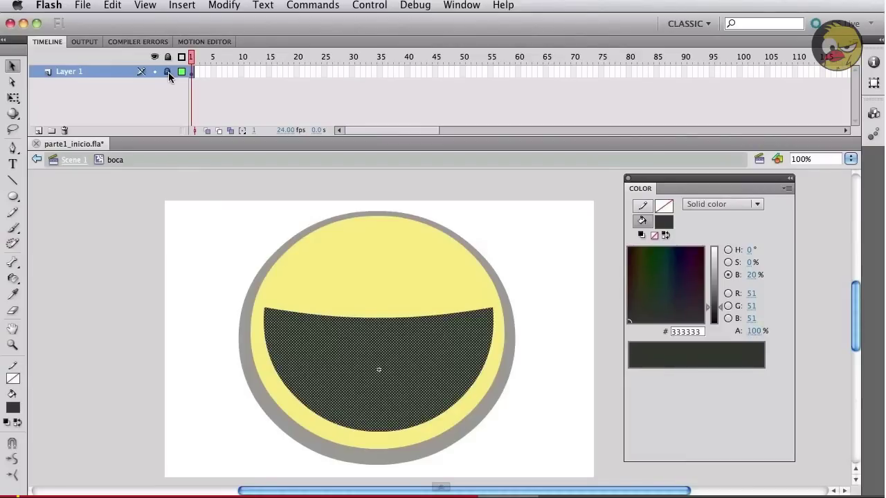
{"action": "left_click", "coordinate": [167, 72]}
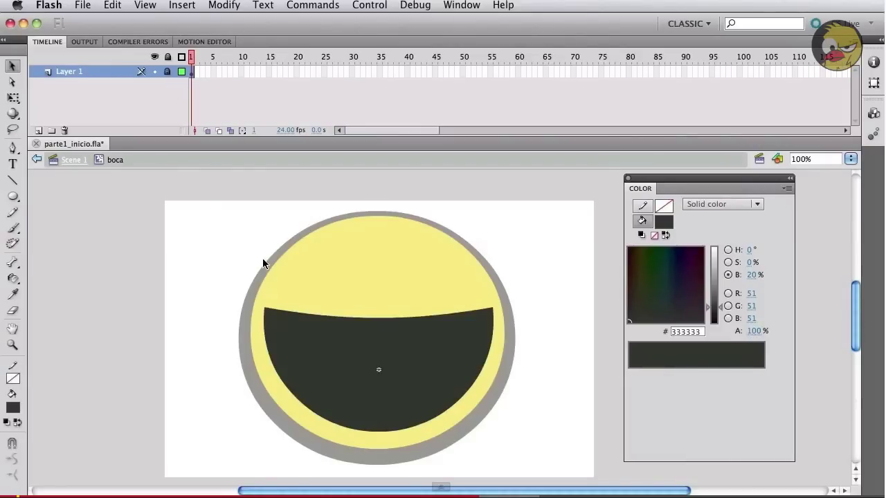
{"action": "left_click", "coordinate": [39, 131]}
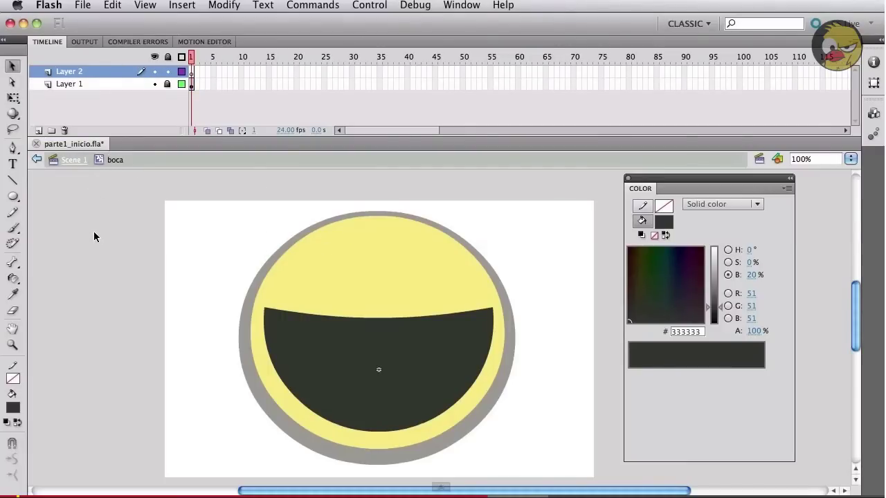
- Draw a white #FFFFFF rectangle without stroke over the upper-left part of the mouth on Layer 2
{"action": "left_click", "coordinate": [15, 199]}
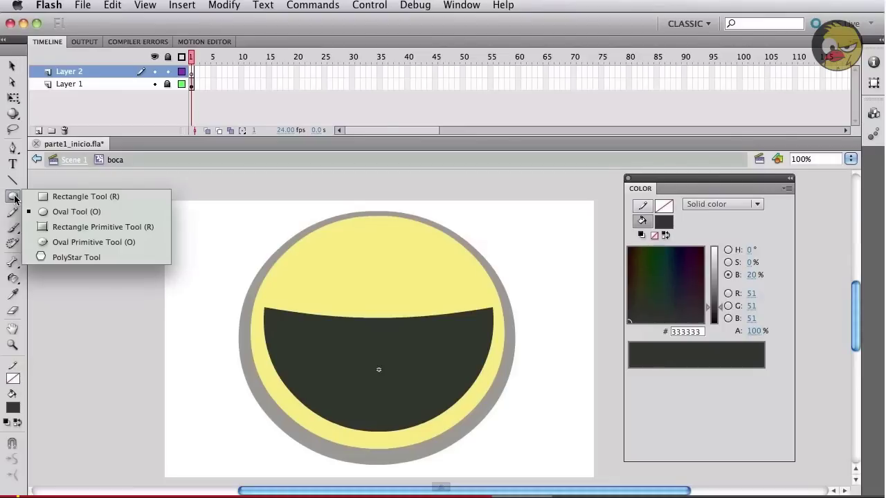
{"action": "left_click", "coordinate": [52, 198]}
{"action": "left_click", "coordinate": [11, 199]}
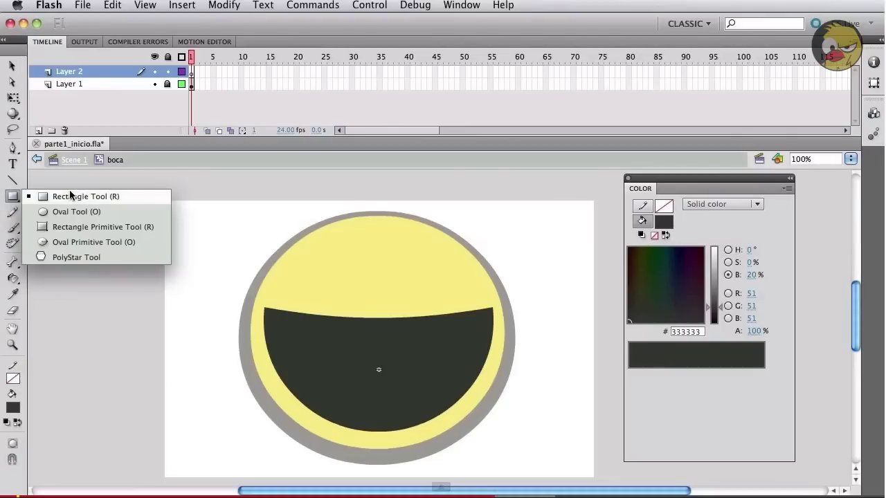
{"action": "left_click", "coordinate": [663, 222]}
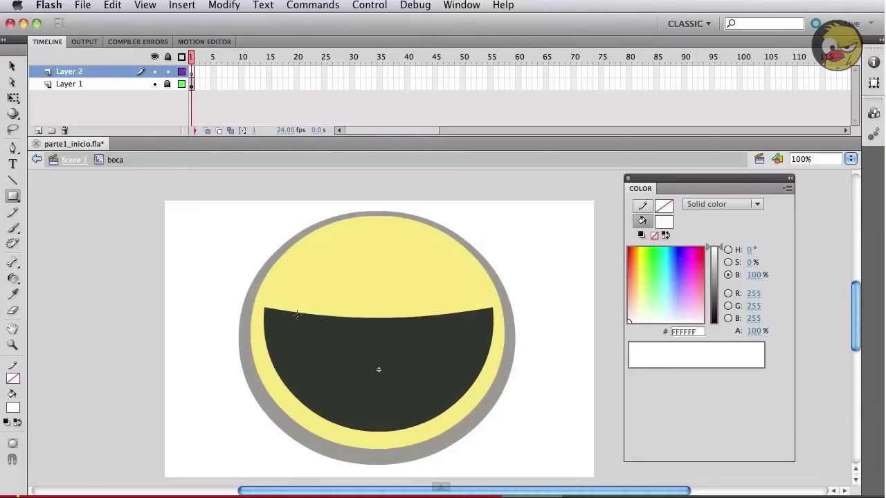
{"action": "left_click_drag", "start_coordinate": [282, 317], "coordinate": [359, 360]}
{"action": "left_click", "coordinate": [13, 66]}
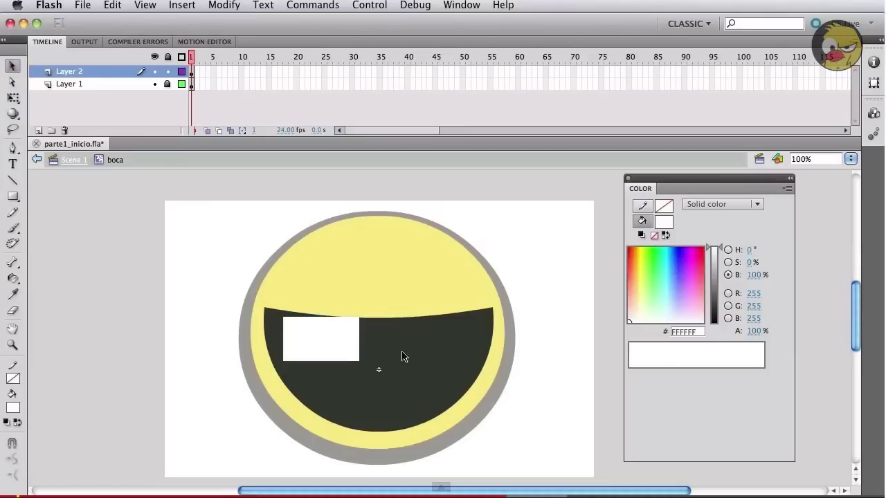
- Move the white rectangle's corners to slant its left side inward and stretch its right side across to the mouth's right edge
{"action": "left_click_drag", "start_coordinate": [360, 318], "coordinate": [372, 330]}
{"action": "mouse_move", "coordinate": [283, 362]}
{"action": "left_mouse_down"}
{"action": "mouse_move", "coordinate": [297, 367]}
{"action": "mouse_move", "coordinate": [297, 355]}
{"action": "left_mouse_up"}
{"action": "left_click_drag", "start_coordinate": [375, 335], "coordinate": [477, 317]}
{"action": "left_click_drag", "start_coordinate": [371, 362], "coordinate": [479, 353]}
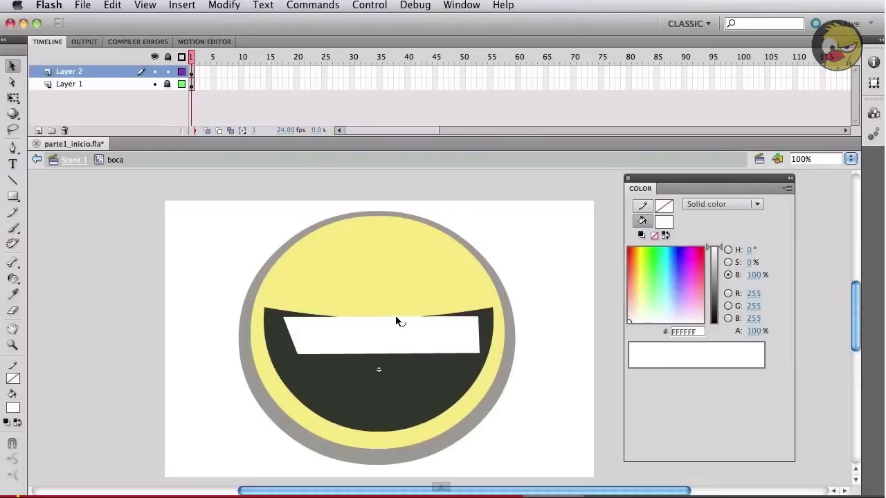
- Bend the teeth shape's upper edge downward to follow the mouth and pull its two upper corners outward and up
{"action": "mouse_move", "coordinate": [396, 316]}
{"action": "left_mouse_down"}
{"action": "mouse_move", "coordinate": [397, 328]}
{"action": "mouse_move", "coordinate": [389, 325]}
{"action": "left_mouse_up"}
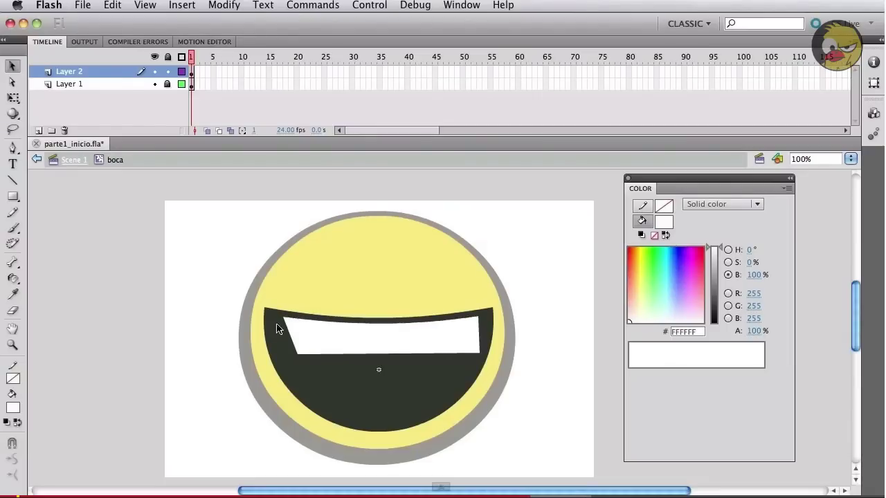
{"action": "left_click_drag", "start_coordinate": [288, 320], "coordinate": [279, 316]}
{"action": "left_click_drag", "start_coordinate": [478, 323], "coordinate": [483, 316]}
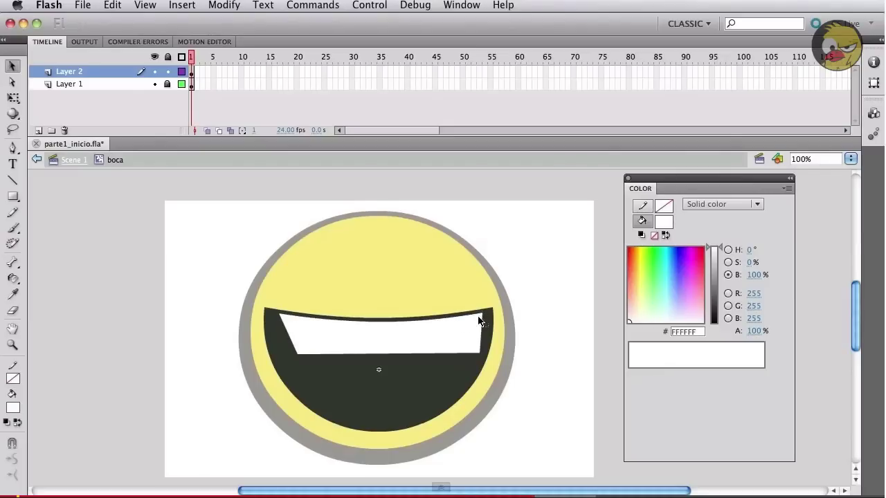
- Adjust the curve of the teeth's upper edge and move the two lower corners inward so both sides slant
{"action": "left_click_drag", "start_coordinate": [383, 326], "coordinate": [376, 323]}
{"action": "left_click_drag", "start_coordinate": [298, 353], "coordinate": [293, 356]}
{"action": "left_click_drag", "start_coordinate": [481, 353], "coordinate": [468, 358]}
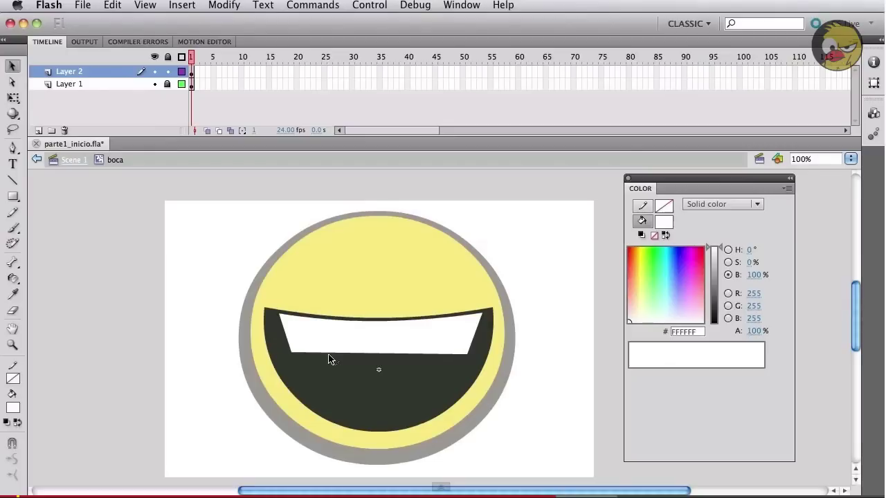
{"action": "left_click_drag", "start_coordinate": [293, 354], "coordinate": [304, 350]}
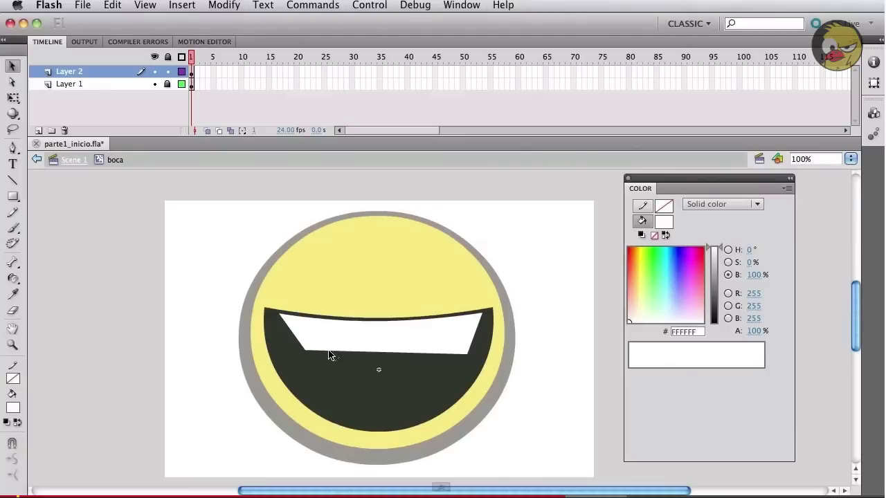
- Pull a new corner down and outward from each end of the teeth's lower edge, forming a notch on both sides
{"action": "left_click_drag", "start_coordinate": [329, 356], "coordinate": [287, 374]}
{"action": "left_click_drag", "start_coordinate": [287, 375], "coordinate": [287, 374]}
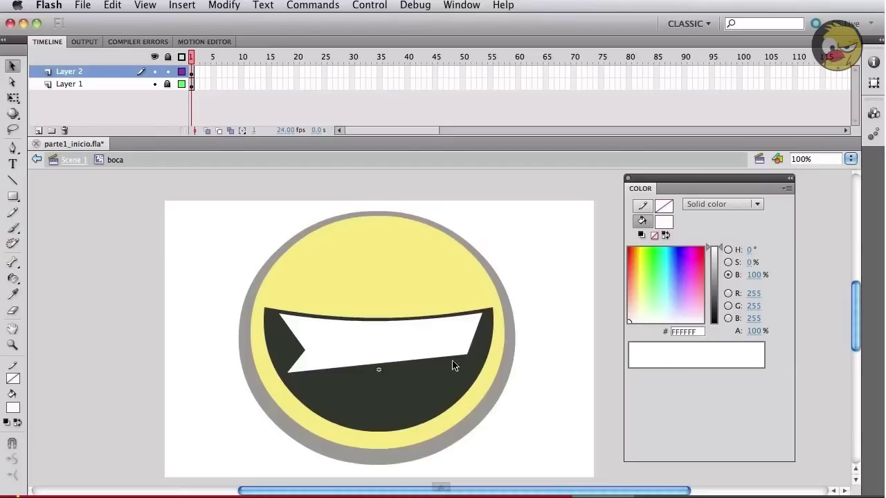
{"action": "left_click_drag", "start_coordinate": [441, 363], "coordinate": [473, 375]}
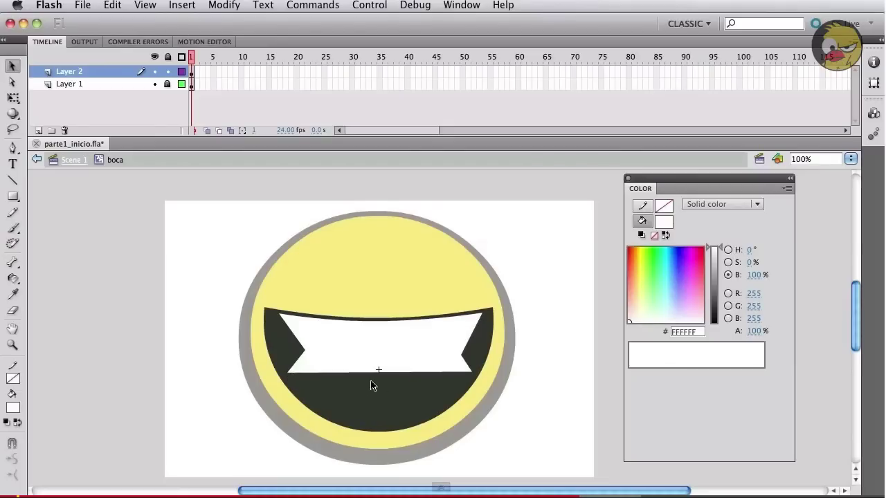
- Pull the middle of the teeth's lower edge down as a new corner and bend both halves to follow the mouth's lower curve
{"action": "left_click_drag", "start_coordinate": [377, 372], "coordinate": [373, 431]}
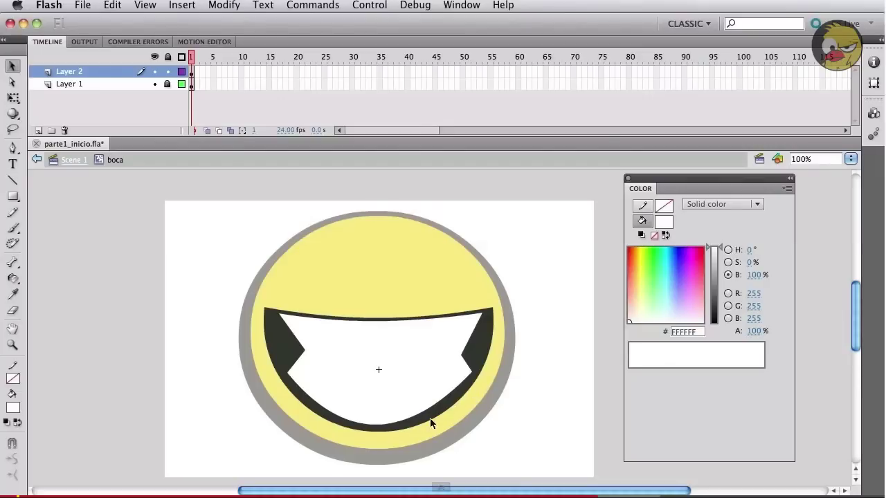
{"action": "key", "text": "super+z"}
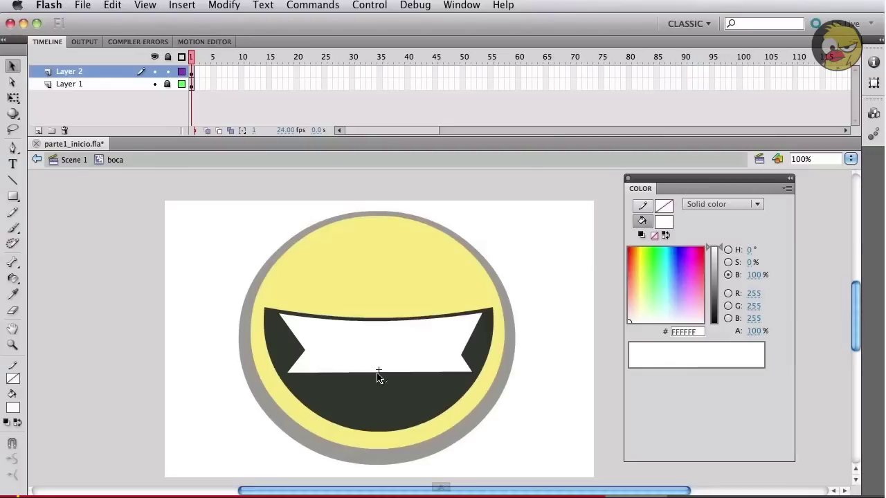
{"action": "left_click_drag", "start_coordinate": [379, 373], "coordinate": [376, 427]}
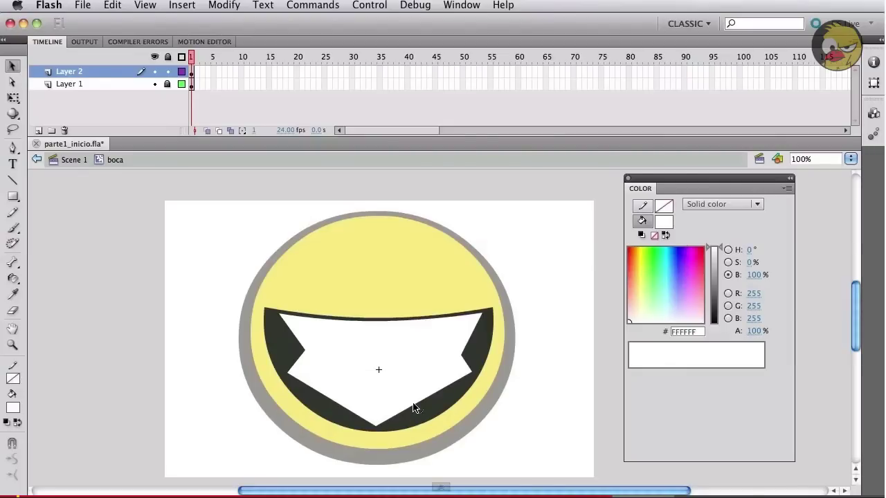
{"action": "left_click_drag", "start_coordinate": [414, 408], "coordinate": [418, 421]}
{"action": "left_click_drag", "start_coordinate": [340, 408], "coordinate": [332, 416]}
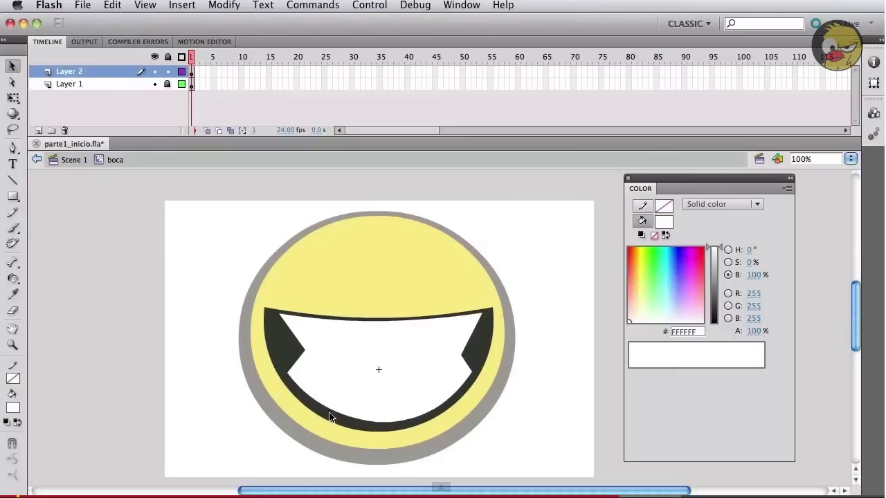
- Refine the curve of the teeth's lower edge and move its lower-right corner slightly inward
{"action": "left_click", "coordinate": [442, 410]}
{"action": "key", "text": "super+z"}
{"action": "left_click", "coordinate": [453, 415]}
{"action": "left_click_drag", "start_coordinate": [436, 407], "coordinate": [444, 412]}
{"action": "left_click_drag", "start_coordinate": [469, 374], "coordinate": [467, 371]}
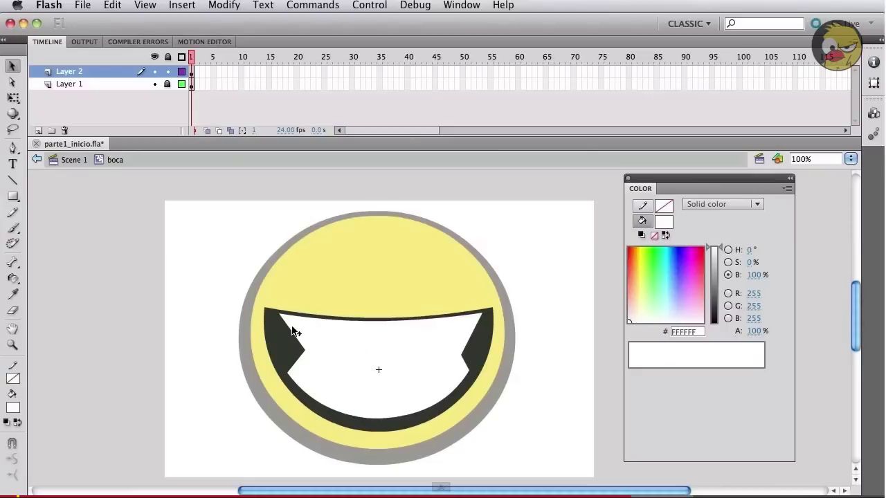
- Extend both side notches toward the middle of the teeth as thin points and curve their edges to separate upper and lower teeth
{"action": "left_click_drag", "start_coordinate": [294, 341], "coordinate": [345, 368]}
{"action": "mouse_move", "coordinate": [462, 354]}
{"action": "left_mouse_down"}
{"action": "mouse_move", "coordinate": [455, 356]}
{"action": "mouse_move", "coordinate": [473, 347]}
{"action": "mouse_move", "coordinate": [413, 367]}
{"action": "mouse_move", "coordinate": [459, 364]}
{"action": "mouse_move", "coordinate": [471, 348]}
{"action": "left_mouse_up"}
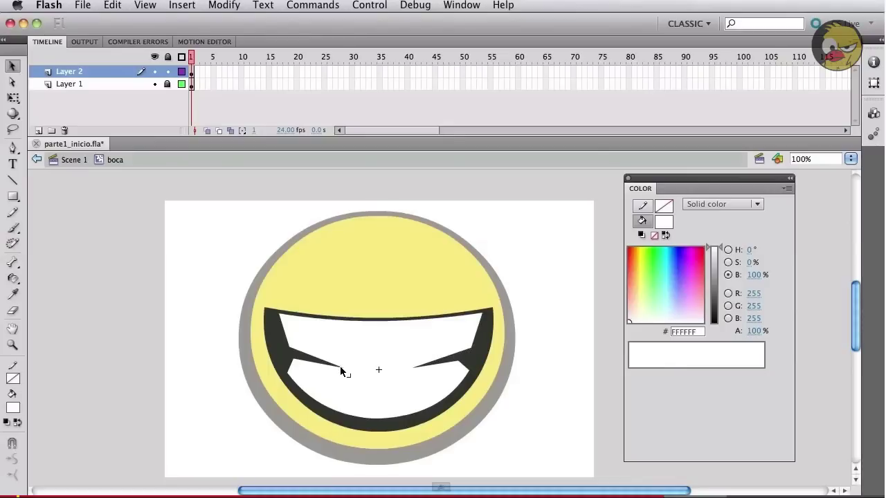
{"action": "left_click_drag", "start_coordinate": [411, 366], "coordinate": [401, 369]}
{"action": "left_click_drag", "start_coordinate": [322, 364], "coordinate": [350, 370]}
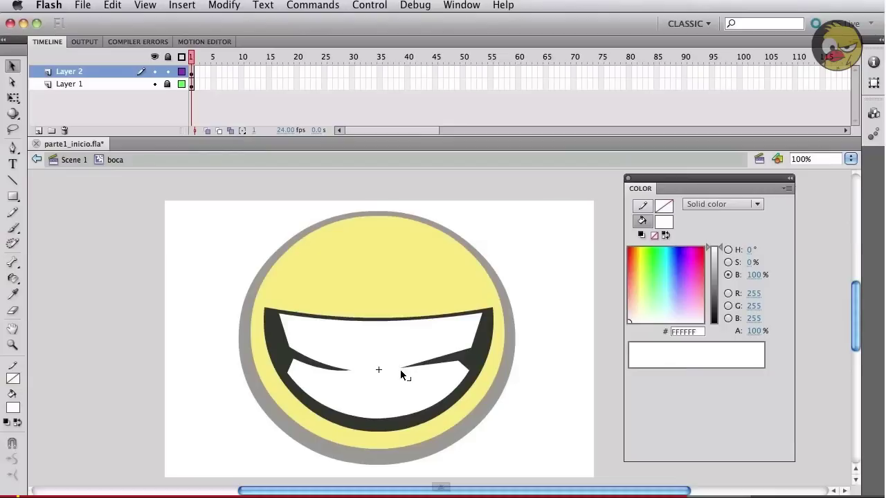
{"action": "left_click_drag", "start_coordinate": [400, 368], "coordinate": [393, 366]}
{"action": "left_click_drag", "start_coordinate": [428, 374], "coordinate": [431, 368]}
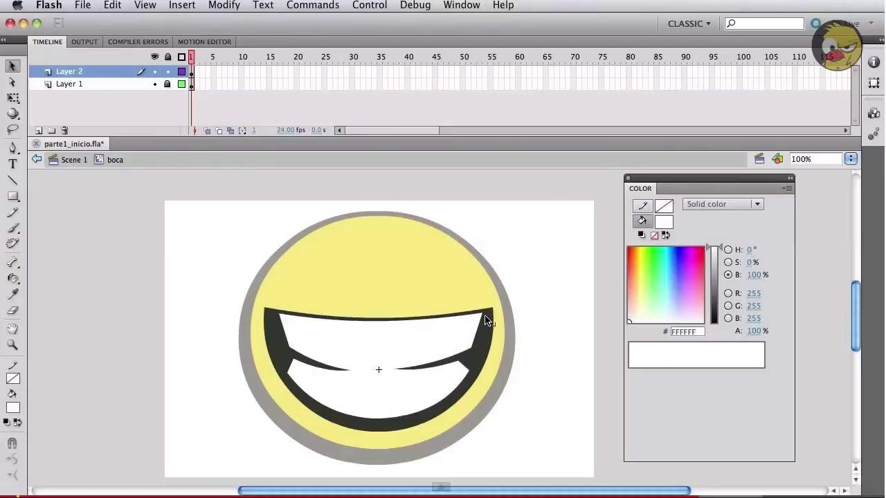
- Move the upper teeth's right corners inward and adjust the inner tips of both notches to balance the two sides
{"action": "left_click_drag", "start_coordinate": [485, 315], "coordinate": [477, 315]}
{"action": "left_click_drag", "start_coordinate": [470, 351], "coordinate": [466, 357]}
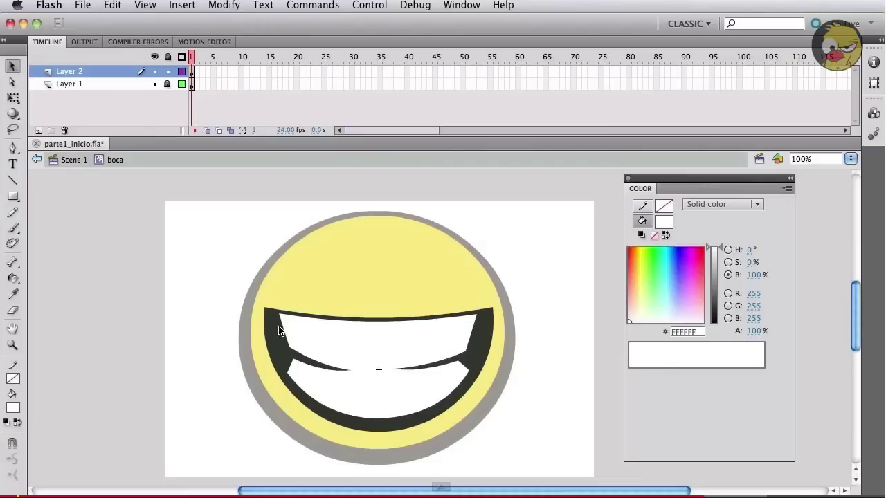
{"action": "left_click_drag", "start_coordinate": [282, 319], "coordinate": [283, 320]}
{"action": "left_click_drag", "start_coordinate": [406, 420], "coordinate": [404, 422]}
{"action": "left_click_drag", "start_coordinate": [347, 371], "coordinate": [401, 374]}
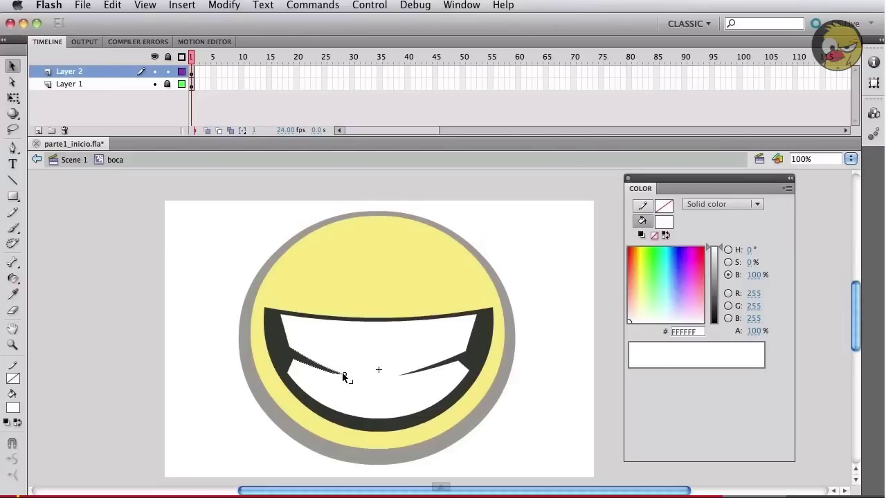
{"action": "left_click_drag", "start_coordinate": [402, 375], "coordinate": [398, 375]}
- Return to Scene 1, add a new layer named ojos above boca and lock the boca layer
{"action": "left_click", "coordinate": [70, 160]}
{"action": "left_click", "coordinate": [126, 258]}
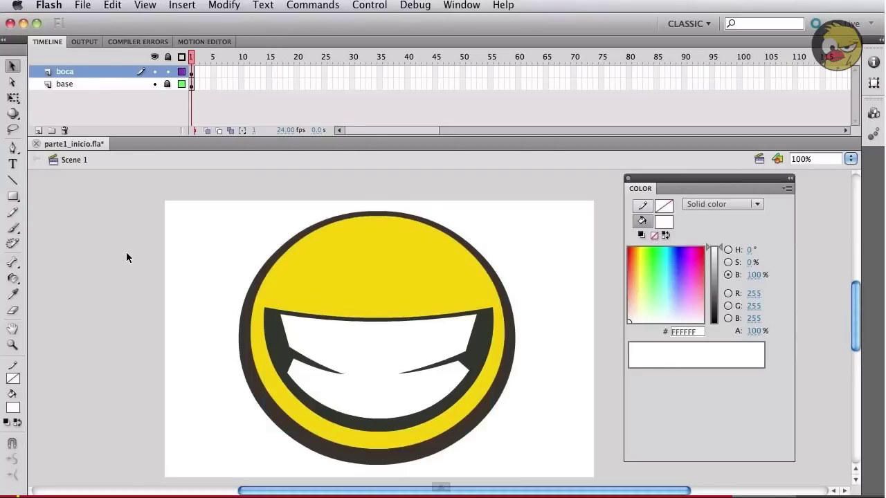
{"action": "left_click", "coordinate": [39, 130]}
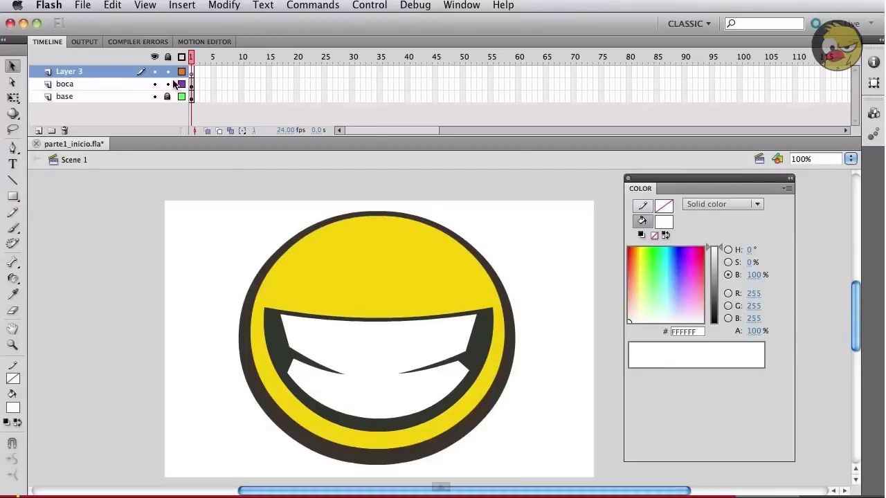
{"action": "double_click", "coordinate": [77, 71]}
{"action": "type", "text": "ojos"}
{"action": "key", "text": "Return"}
- Draw a dark #3E332D oval without stroke on the upper-left part of the face in the ojos layer
{"action": "left_click", "coordinate": [12, 196]}
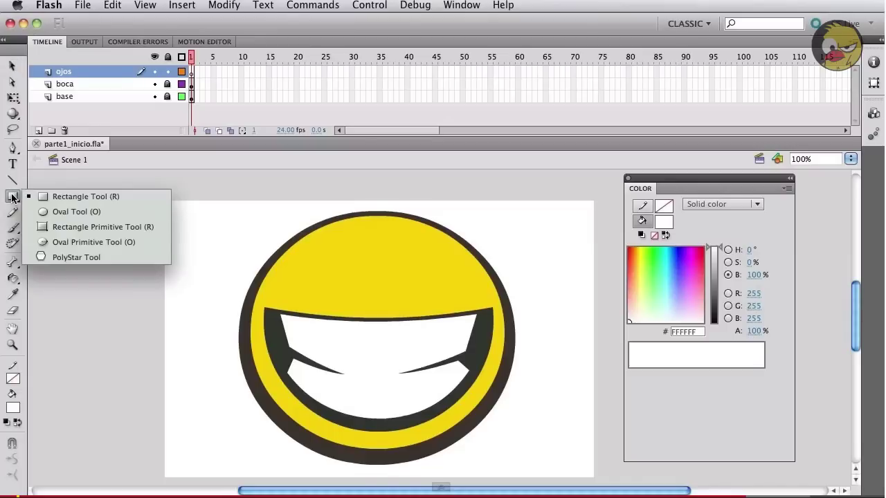
{"action": "left_click", "coordinate": [92, 212]}
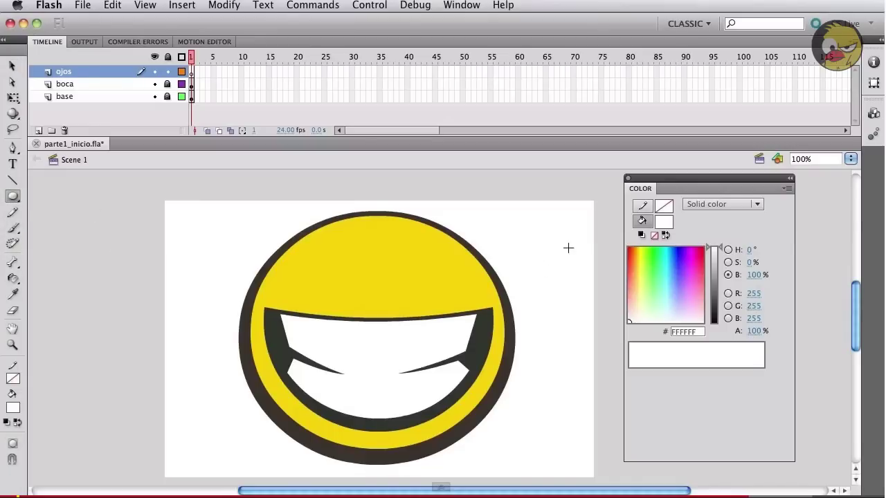
{"action": "left_click", "coordinate": [663, 223]}
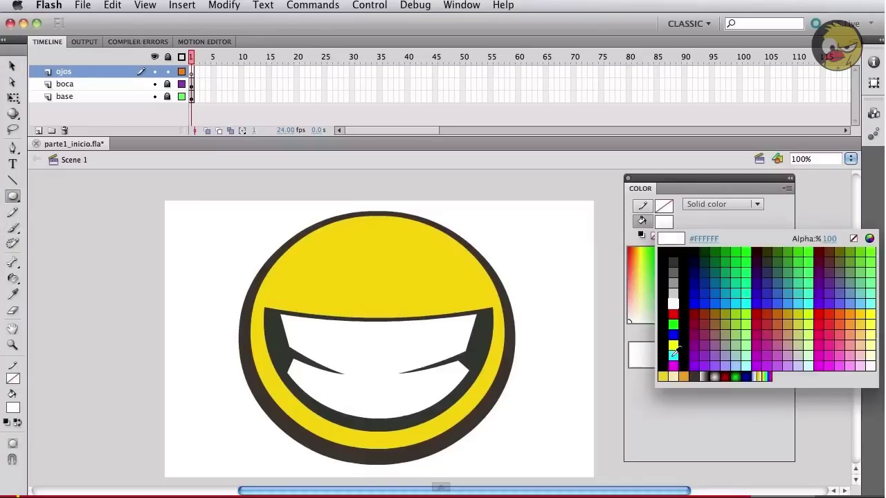
{"action": "left_click", "coordinate": [698, 370]}
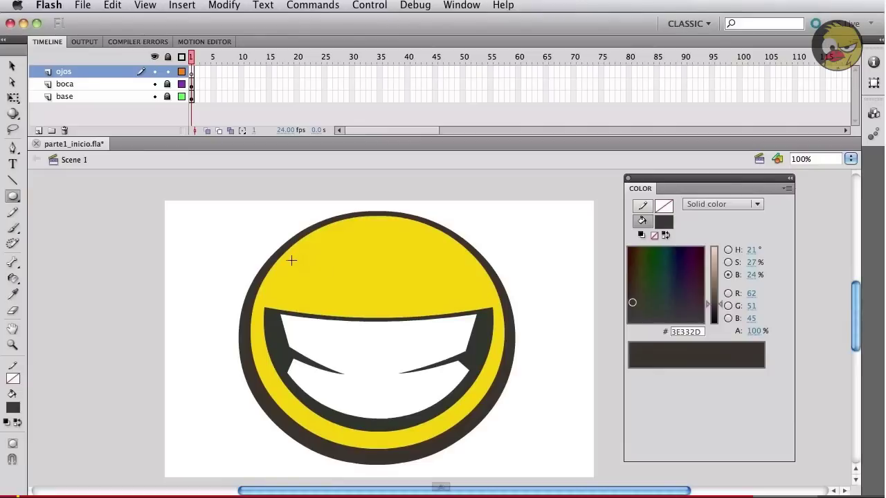
{"action": "left_click_drag", "start_coordinate": [291, 259], "coordinate": [359, 296]}
- Bend the oval's lower edge upward into a thin closed-eye arc, and use Free Transform to rotate and widen it slightly
{"action": "left_click", "coordinate": [12, 66]}
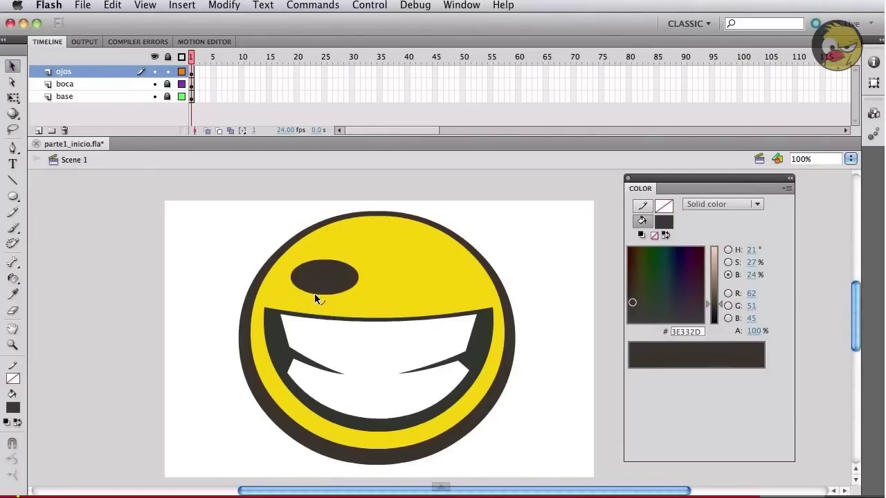
{"action": "left_click_drag", "start_coordinate": [320, 296], "coordinate": [315, 266]}
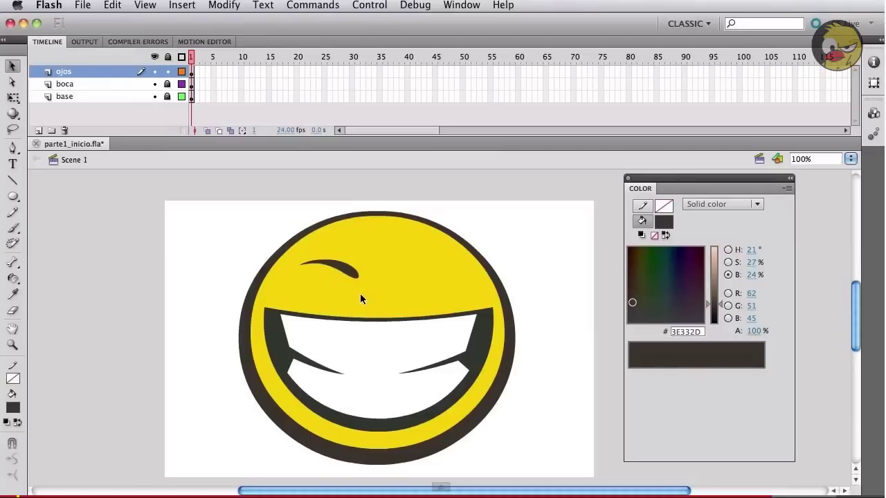
{"action": "left_click", "coordinate": [344, 272]}
{"action": "left_click", "coordinate": [14, 98]}
{"action": "mouse_move", "coordinate": [362, 248]}
{"action": "left_mouse_down"}
{"action": "mouse_move", "coordinate": [358, 237]}
{"action": "mouse_move", "coordinate": [365, 251]}
{"action": "mouse_move", "coordinate": [331, 280]}
{"action": "mouse_move", "coordinate": [376, 255]}
{"action": "left_mouse_up"}
{"action": "left_click", "coordinate": [301, 226]}
{"action": "left_click", "coordinate": [358, 266]}
{"action": "left_click", "coordinate": [271, 218]}
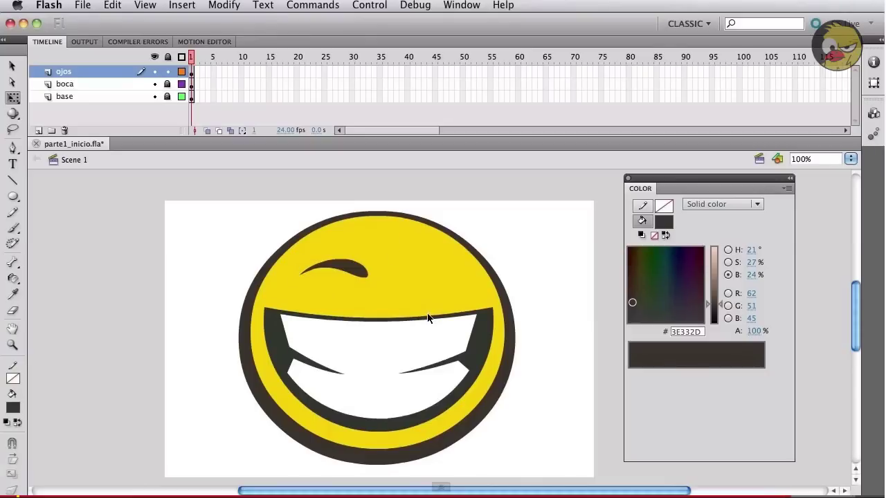
- Convert the eye shape to a Movie Clip symbol named ojo
{"action": "key", "text": "v"}
{"action": "left_click", "coordinate": [360, 268]}
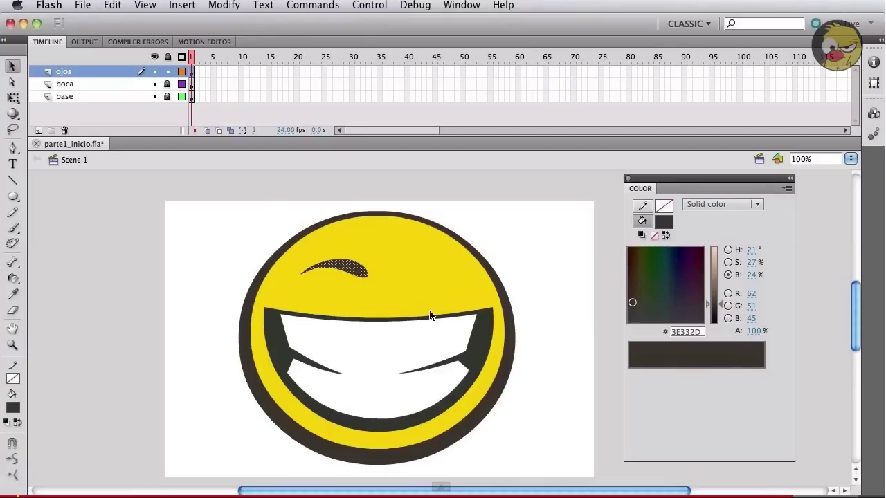
{"action": "key", "text": "F8"}
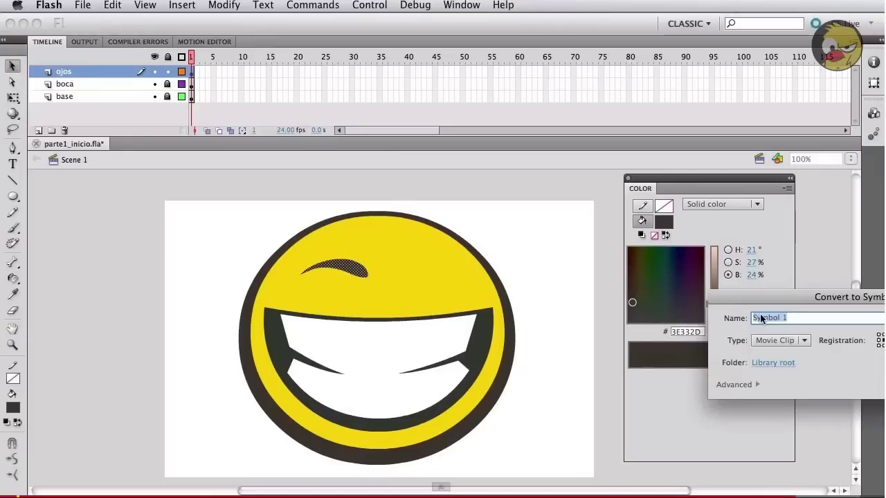
{"action": "left_click_drag", "start_coordinate": [785, 300], "coordinate": [399, 309]}
{"action": "type", "text": "ojo"}
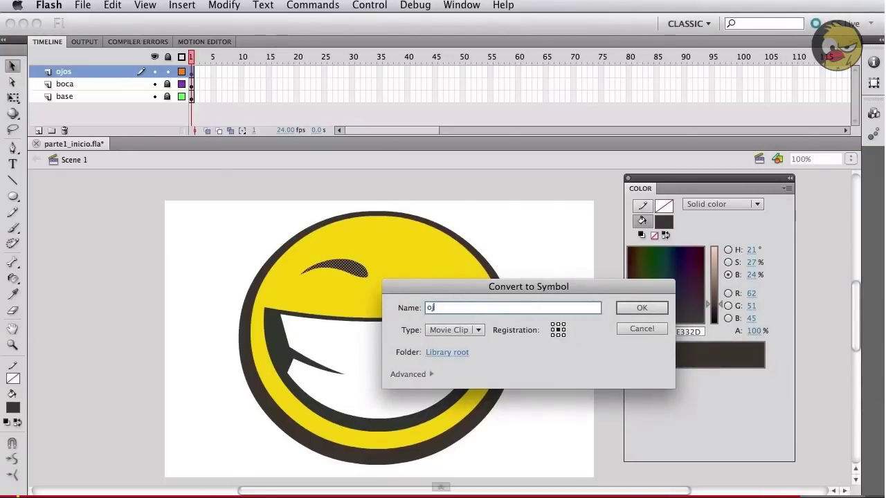
{"action": "key", "text": "Return"}
- Move the eye down and left toward the mouth, then duplicate it and place the copy on the face's right half
{"action": "left_click_drag", "start_coordinate": [361, 271], "coordinate": [347, 290]}
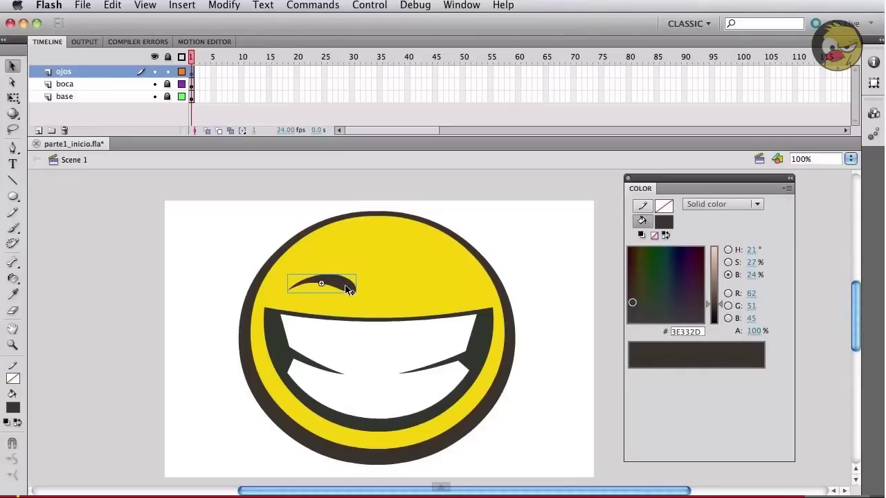
{"action": "key", "text": "super+c"}
{"action": "key", "text": "super+v"}
{"action": "left_click_drag", "start_coordinate": [465, 337], "coordinate": [432, 300]}
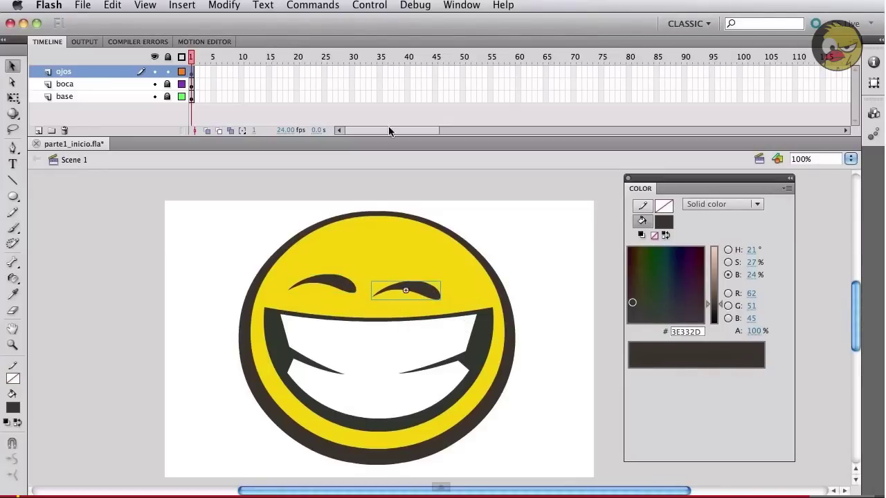
- Flip the copied eye horizontally and position it to mirror the first eye
{"action": "left_click", "coordinate": [224, 4]}
{"action": "mouse_move", "coordinate": [246, 160]}
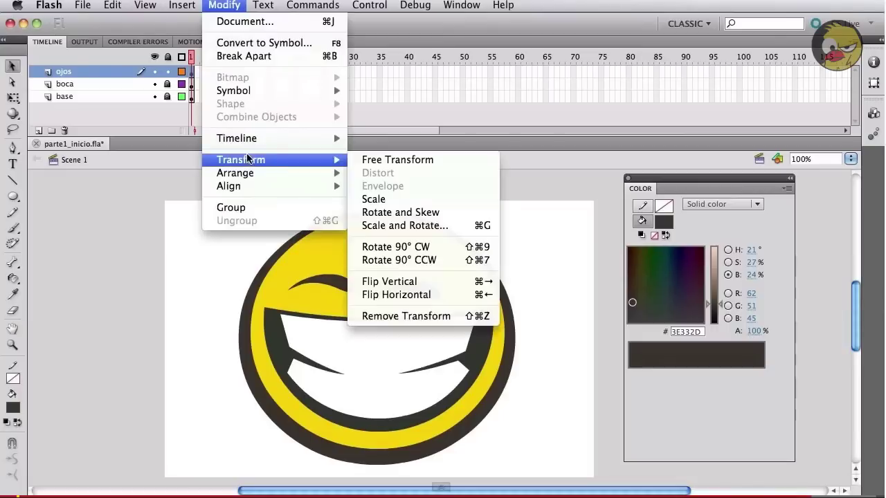
{"action": "left_click", "coordinate": [436, 295]}
{"action": "left_click_drag", "start_coordinate": [382, 295], "coordinate": [409, 288]}
- Select both eyes, narrow the pair slightly with Free Transform and nudge them right and down to centre them on the face
{"action": "left_click_drag", "start_coordinate": [308, 253], "coordinate": [452, 284]}
{"action": "key", "text": "q"}
{"action": "key", "text": "Right"}
{"action": "key", "text": "Right"}
{"action": "key", "text": "Right"}
{"action": "key", "text": "Right"}
{"action": "key", "text": "Right"}
{"action": "key", "text": "Right"}
{"action": "key", "text": "Down"}
{"action": "key", "text": "Down"}
{"action": "left_click", "coordinate": [230, 195]}
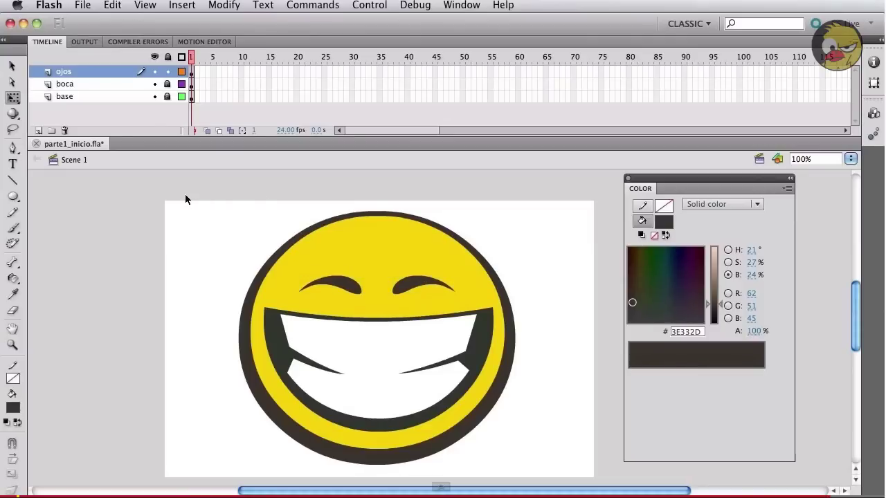